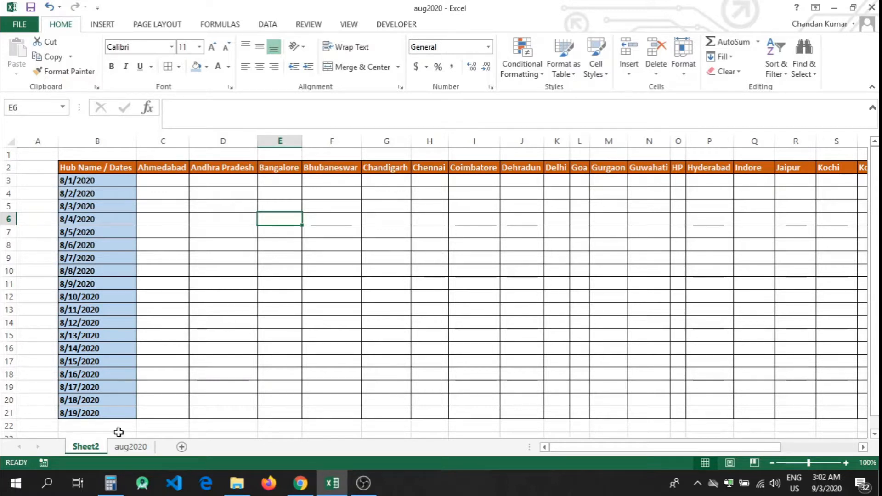
# - Examine the hub_name, Delivery Date and No of product columns on the aug2020 sheet
pyautogui.click(140, 447)
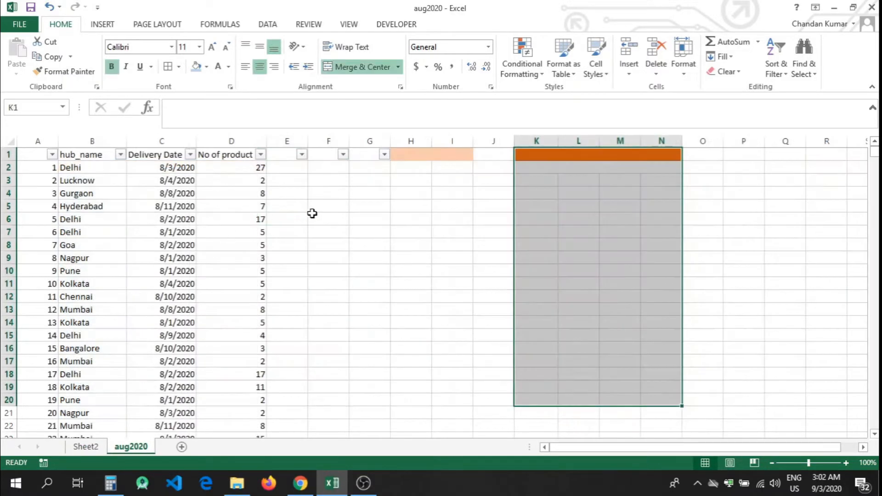
pyautogui.click(312, 215)
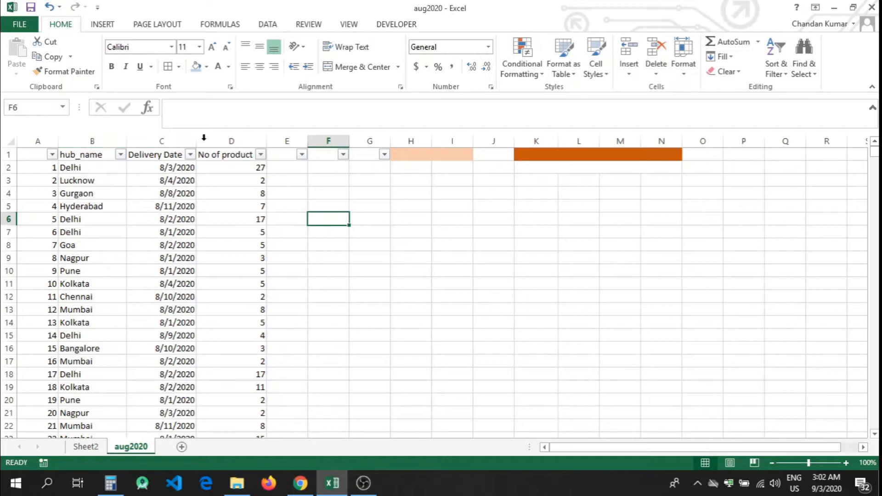
pyautogui.click(93, 142)
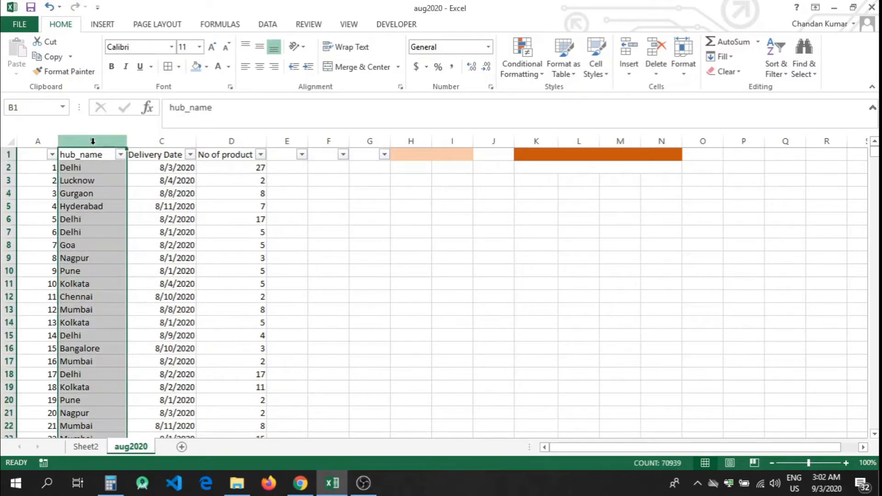
pyautogui.scroll(-19, 80, 293)
pyautogui.scroll(19, 80, 293)
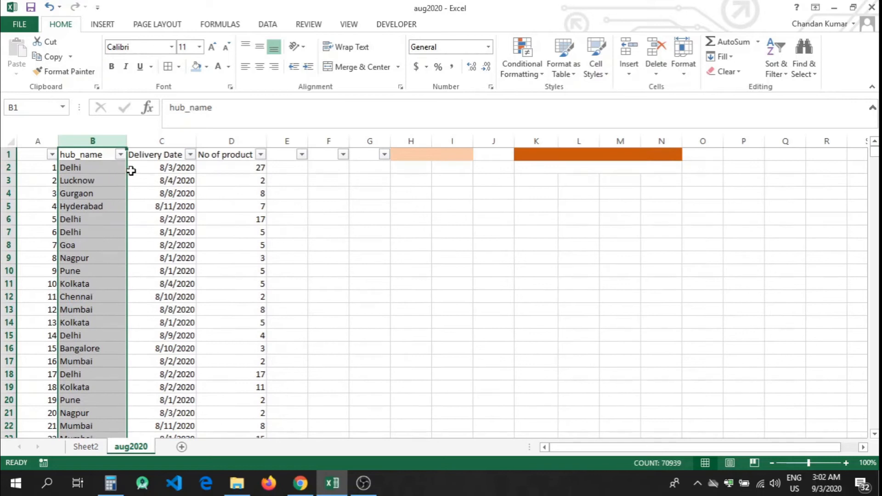
pyautogui.click(177, 144)
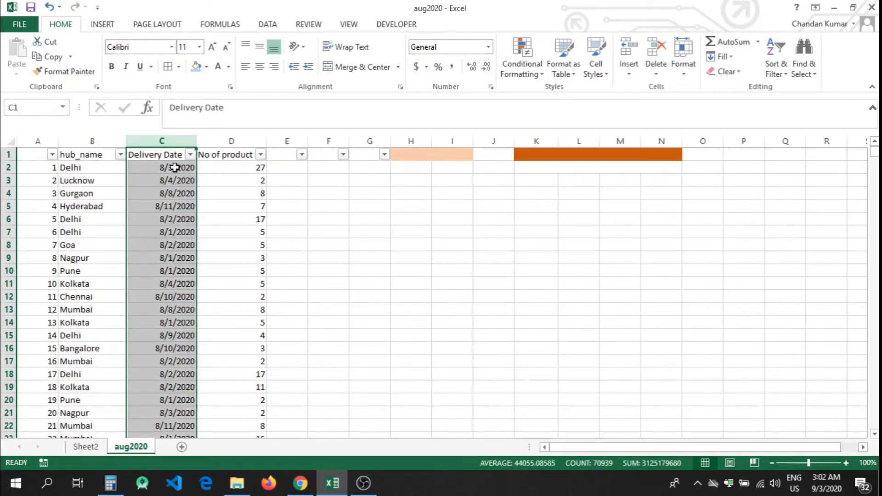
pyautogui.click(253, 168)
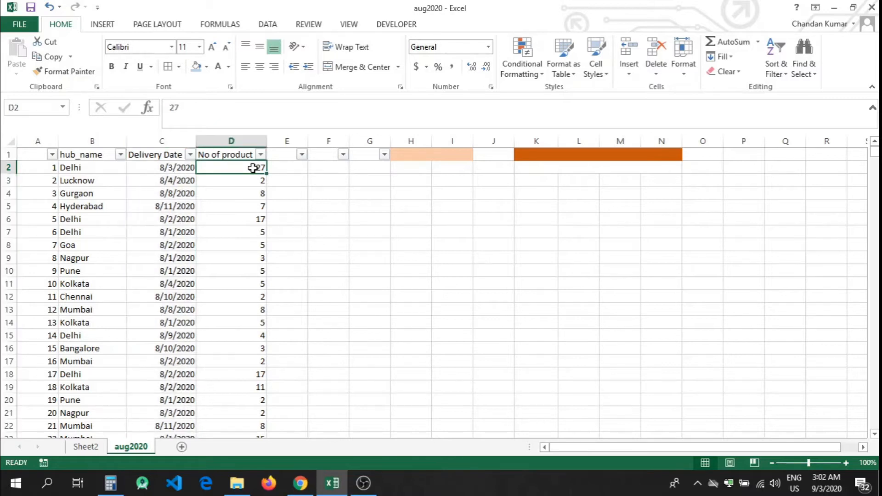
pyautogui.click(88, 170)
pyautogui.click(183, 170)
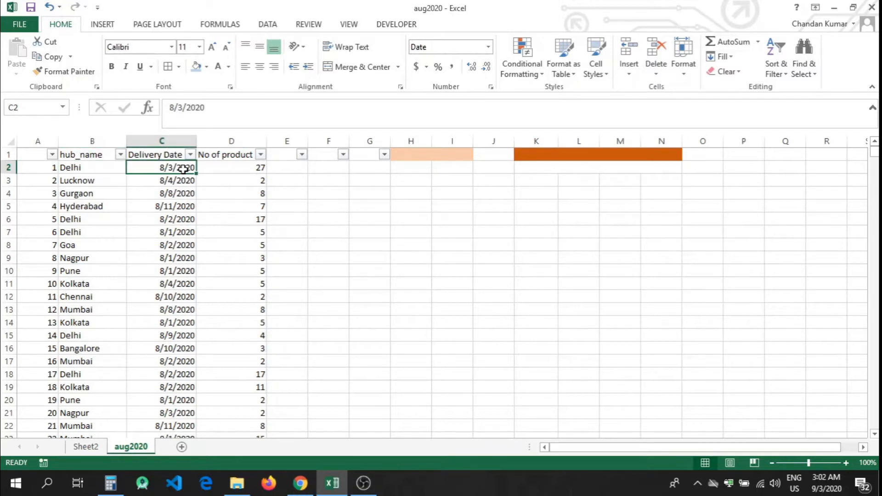
pyautogui.scroll(-7, 181, 289)
pyautogui.scroll(7, 180, 292)
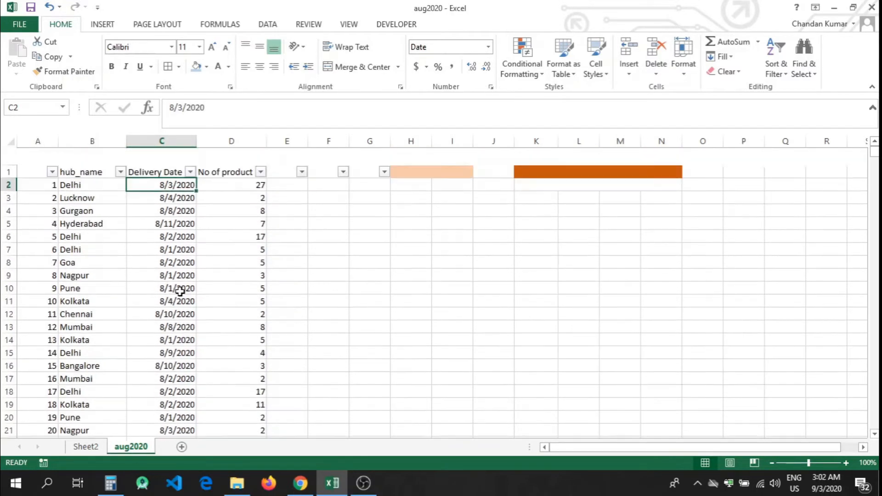
pyautogui.scroll(1, 180, 293)
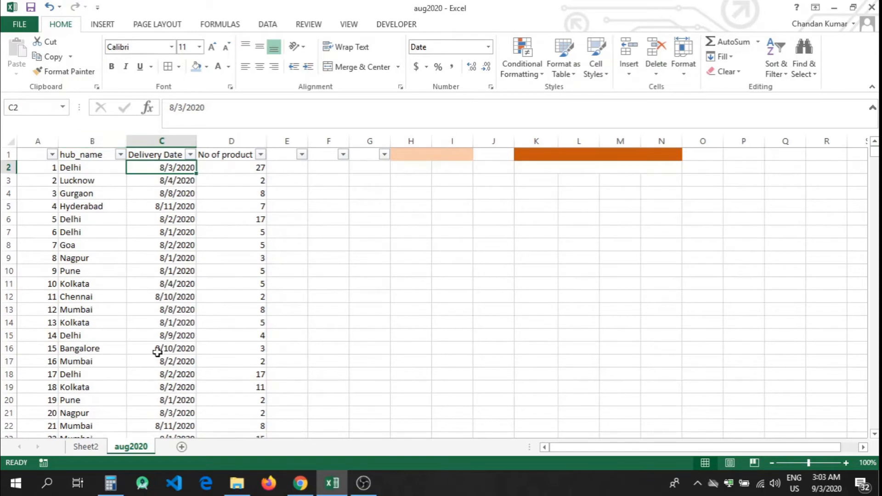
# - Start a SUMIFS formula in Sheet2 cell C3 with the No of product column D:D of aug2020 as the sum range
pyautogui.click(87, 447)
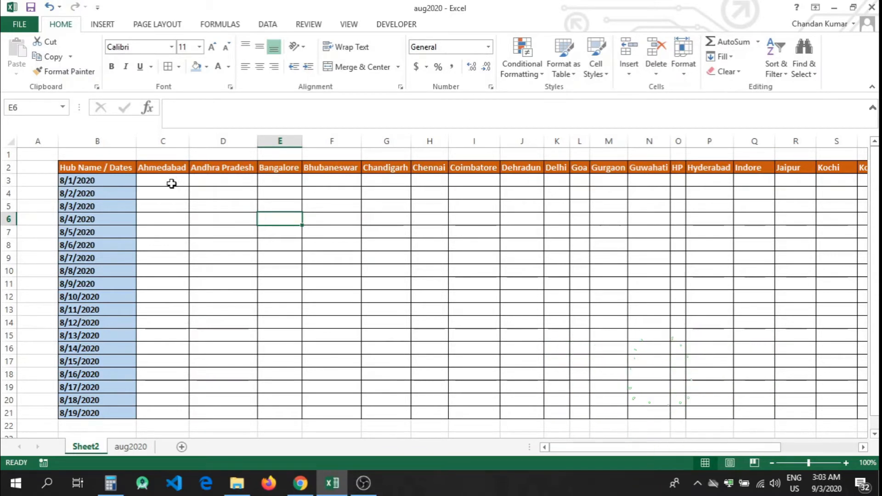
pyautogui.click(161, 180)
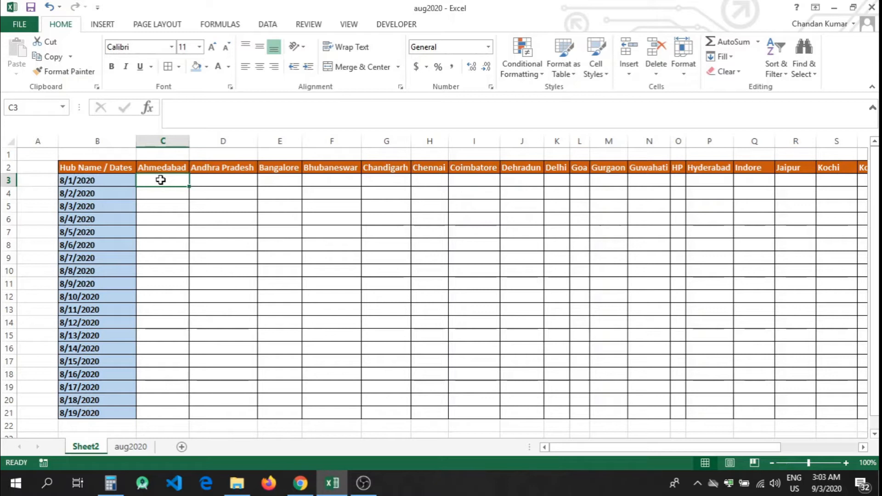
pyautogui.write('=s')
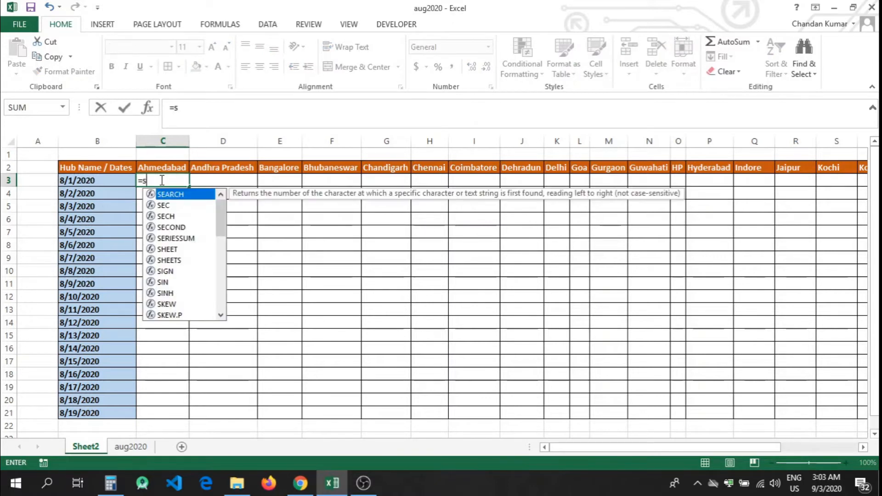
pyautogui.write('umifs(')
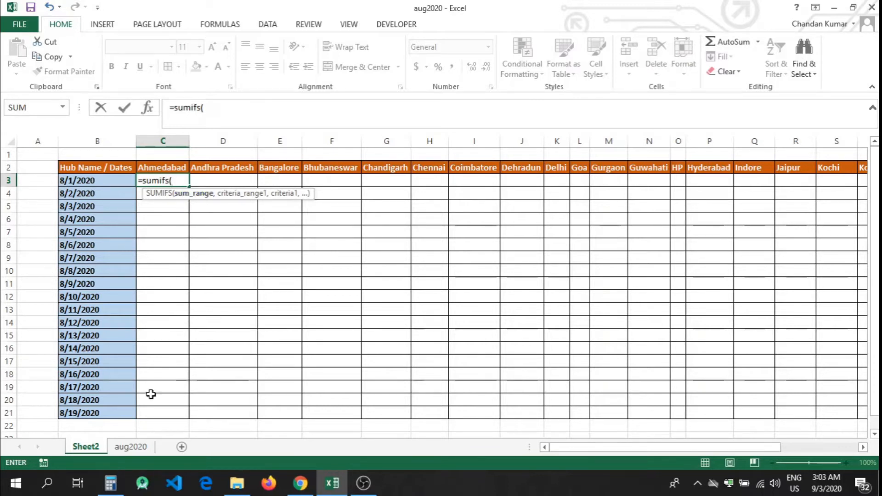
pyautogui.click(128, 450)
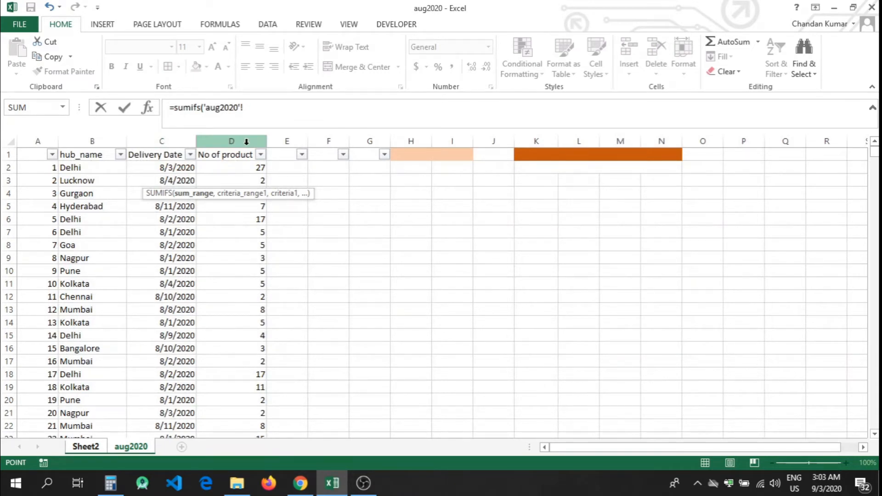
pyautogui.click(247, 142)
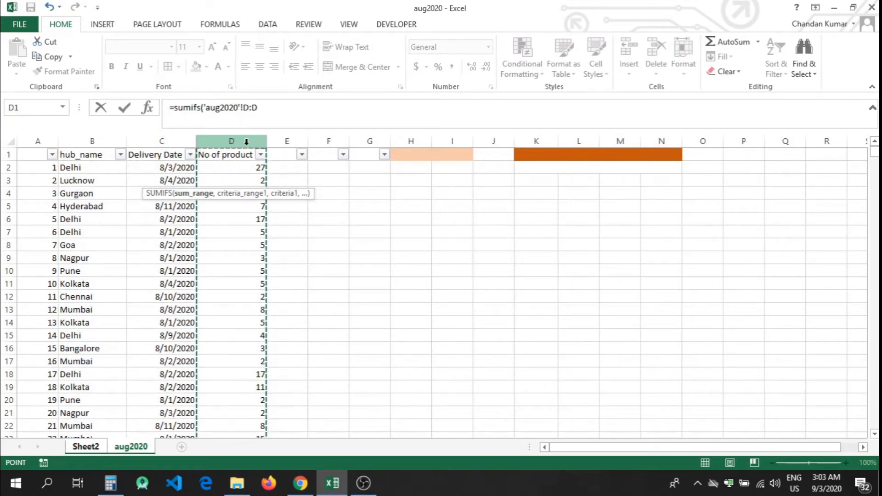
pyautogui.write(',')
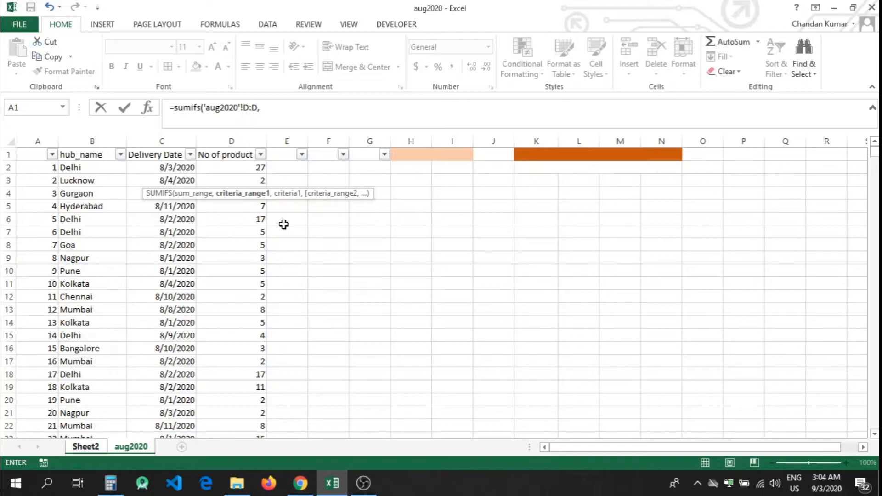
# - Add the first SUMIFS condition, matching the aug2020 hub_name column B:B against the Ahmedabad header in Sheet2!C2
pyautogui.click(94, 138)
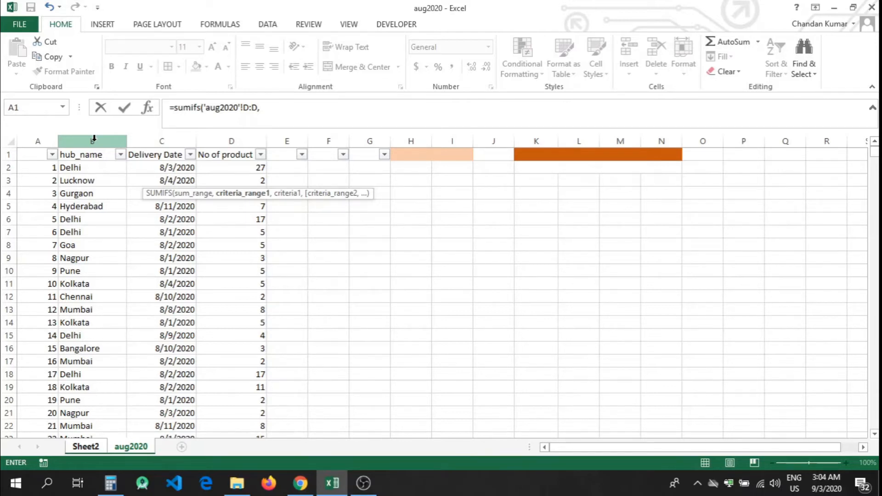
pyautogui.click(94, 138)
pyautogui.write(',')
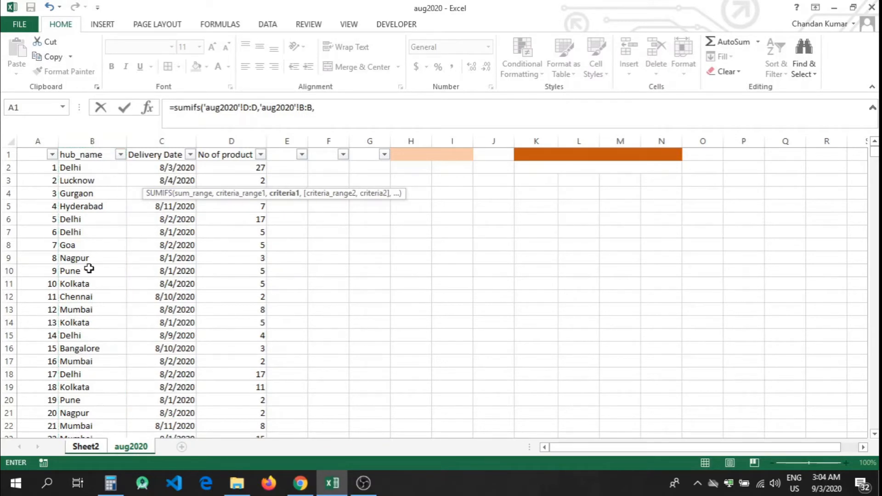
pyautogui.click(87, 447)
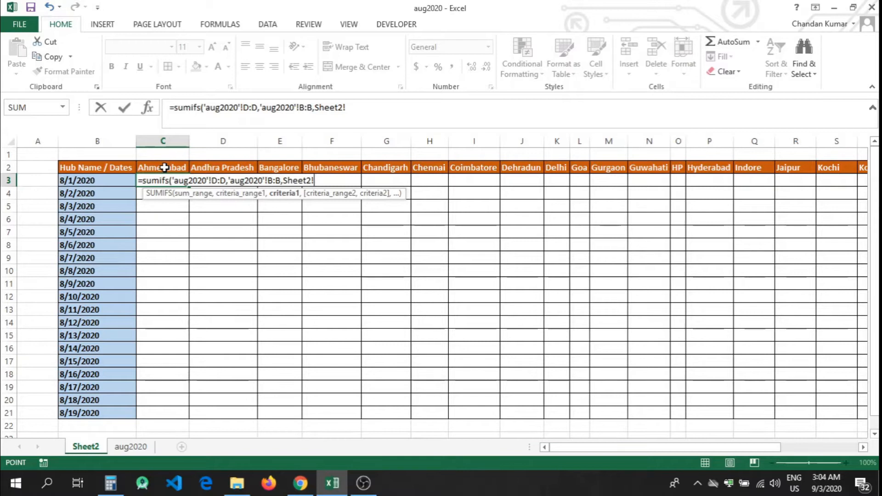
pyautogui.click(164, 167)
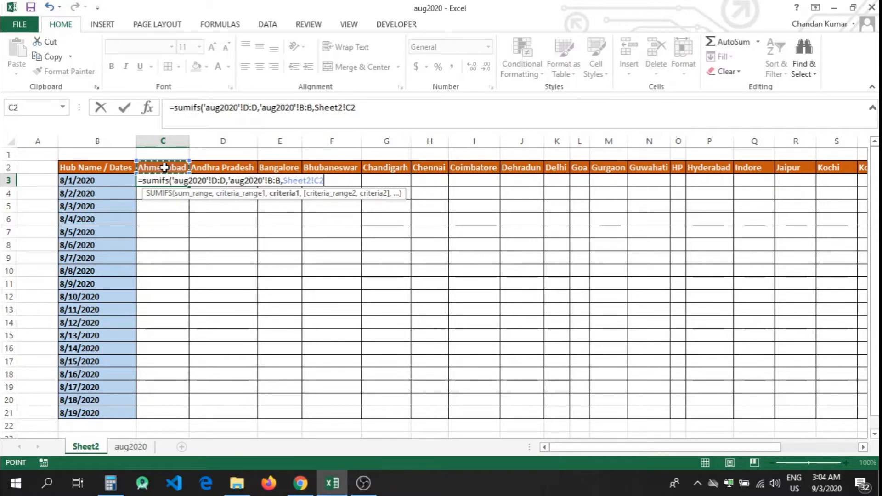
pyautogui.write(',')
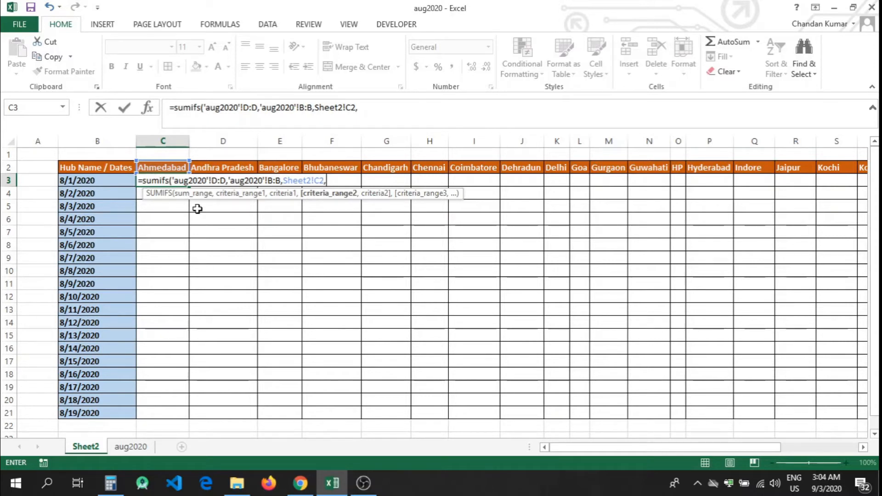
# - Add the second condition, matching the aug2020 Delivery Date column C:C against the date in Sheet2!B3, and complete the formula
pyautogui.click(124, 450)
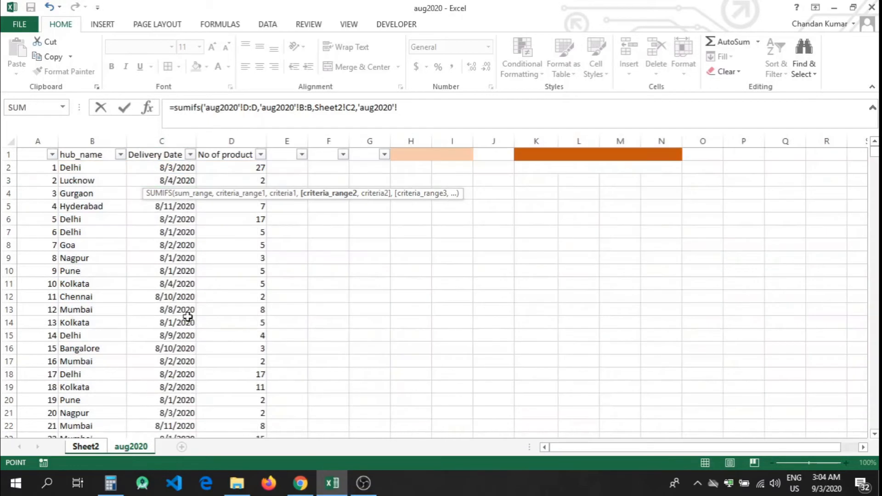
pyautogui.click(159, 140)
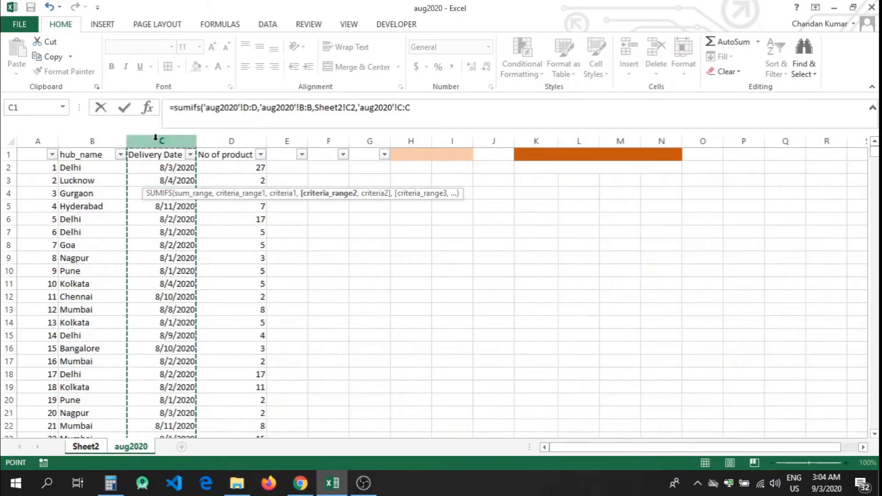
pyautogui.write(',')
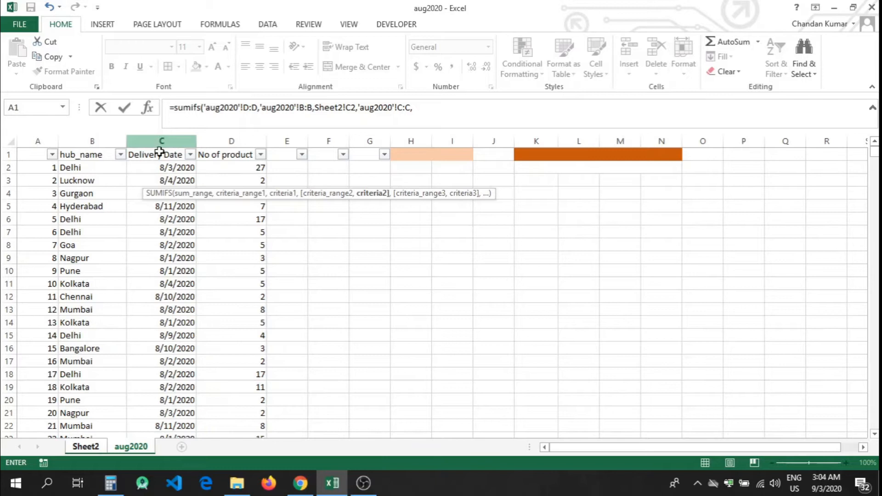
pyautogui.click(82, 448)
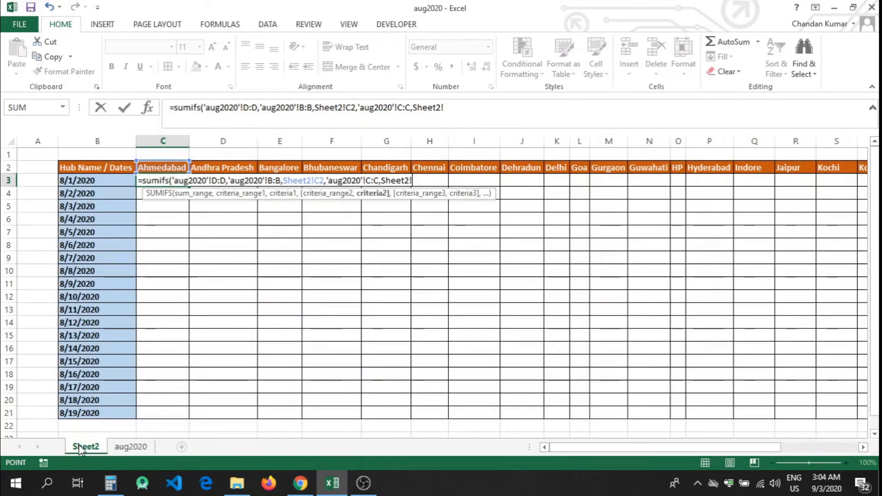
pyautogui.click(75, 182)
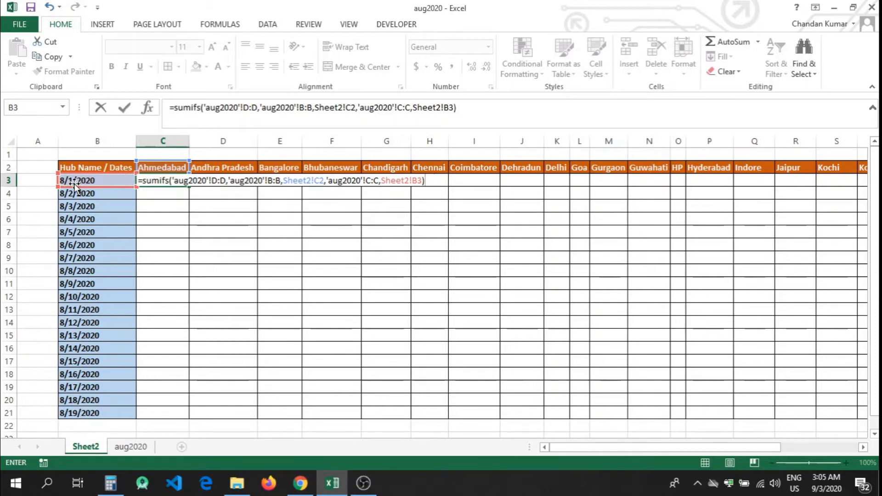
pyautogui.press('Return')
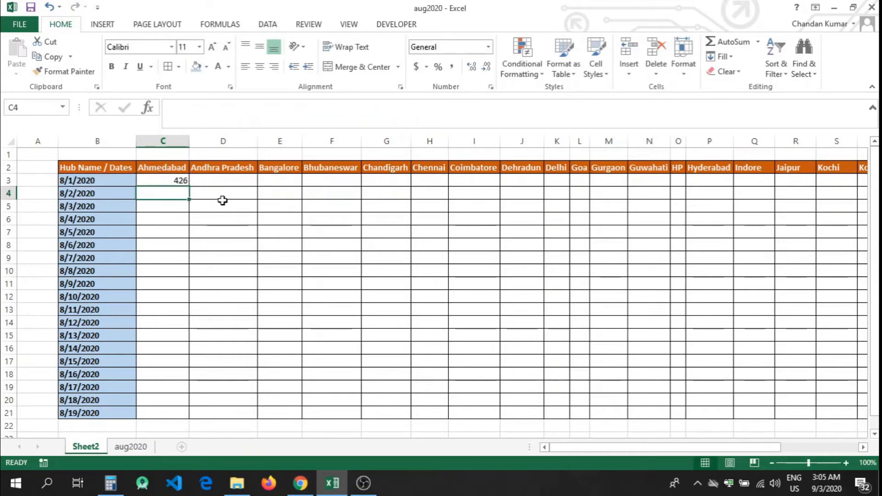
# - Fill the SUMIFS formula from C3 down through C5 in the Ahmedabad column
pyautogui.click(171, 181)
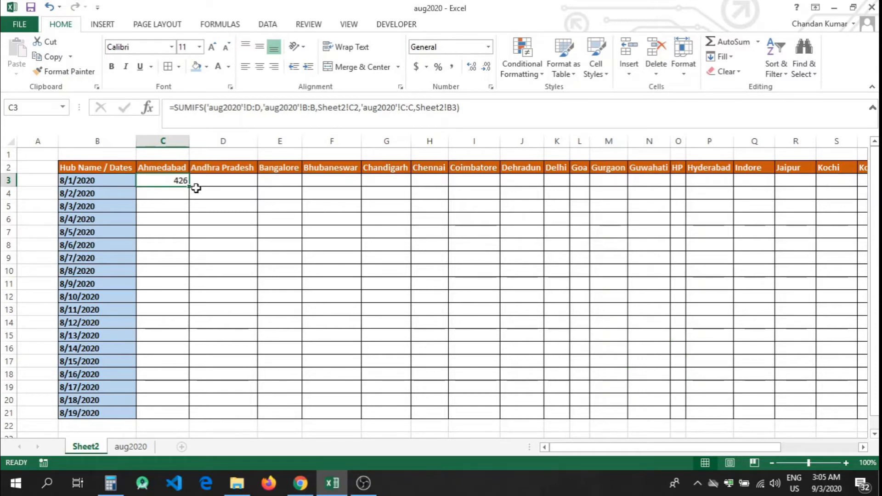
pyautogui.click(211, 193)
pyautogui.click(177, 181)
pyautogui.moveTo(190, 187); pyautogui.dragTo(188, 219)
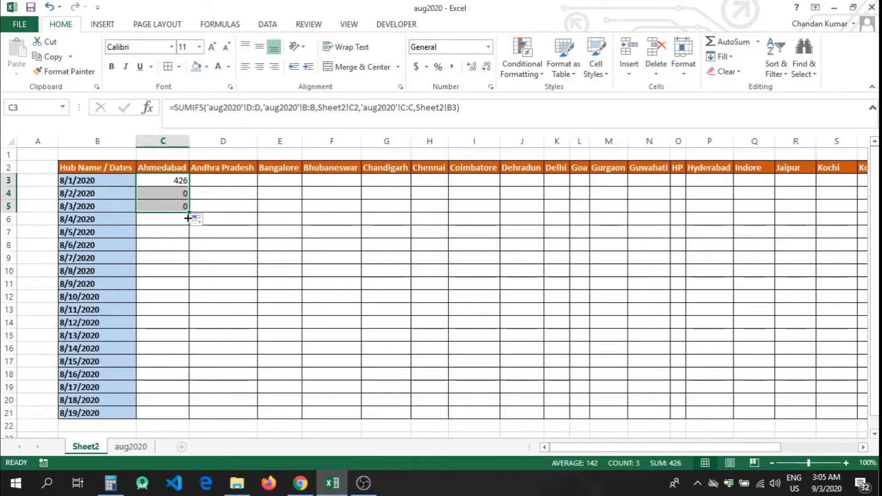
# - Compare the SUMIFS formulas in C3 to C5, examining the hub-name criterion reference in each cell
pyautogui.click(178, 193)
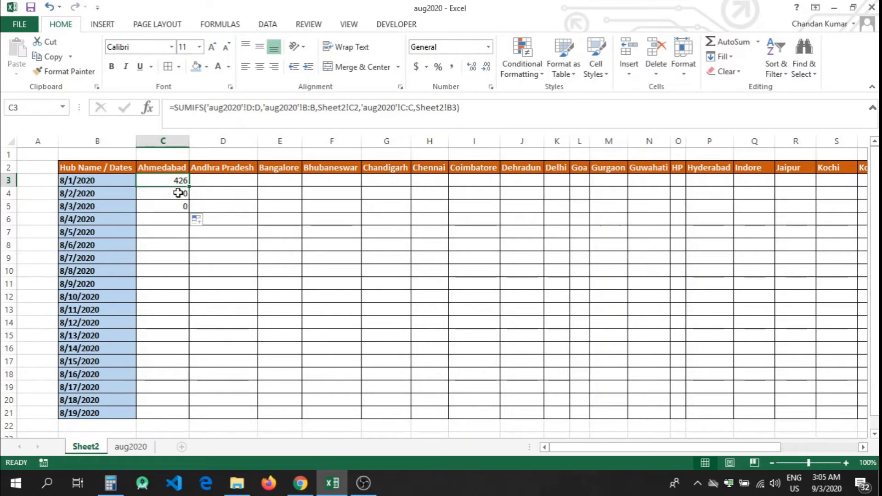
pyautogui.press('Up')
pyautogui.click(347, 108)
pyautogui.moveTo(347, 107); pyautogui.dragTo(362, 107)
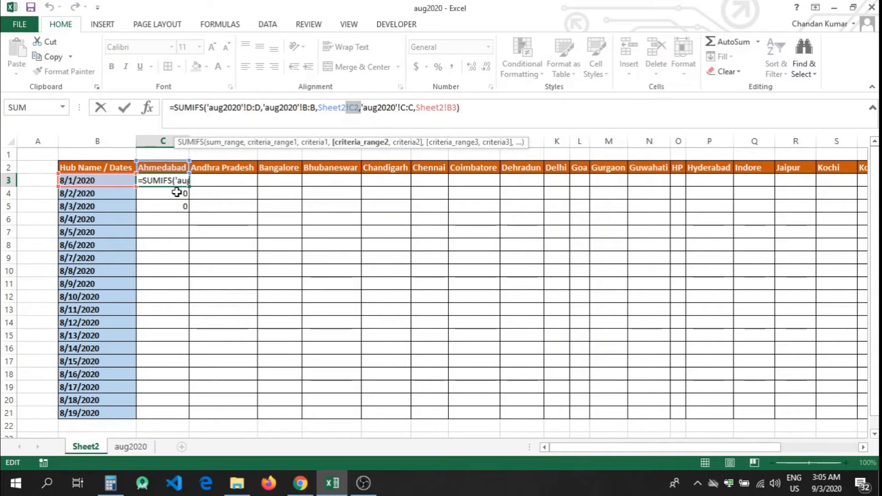
pyautogui.press('Return')
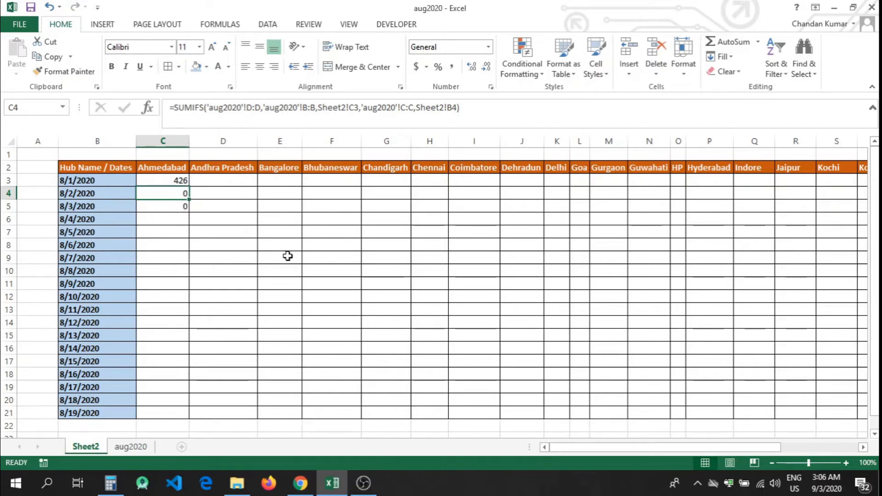
pyautogui.press('Down')
pyautogui.press('Up')
pyautogui.press('Up')
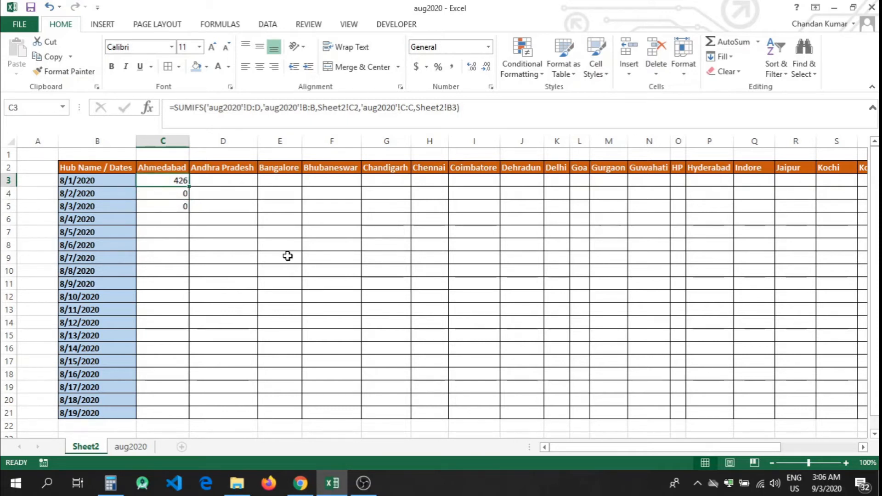
pyautogui.press('Down')
pyautogui.press('Down')
pyautogui.press('Down')
pyautogui.press('Down')
pyautogui.press('Down')
pyautogui.press('Up')
pyautogui.press('Up')
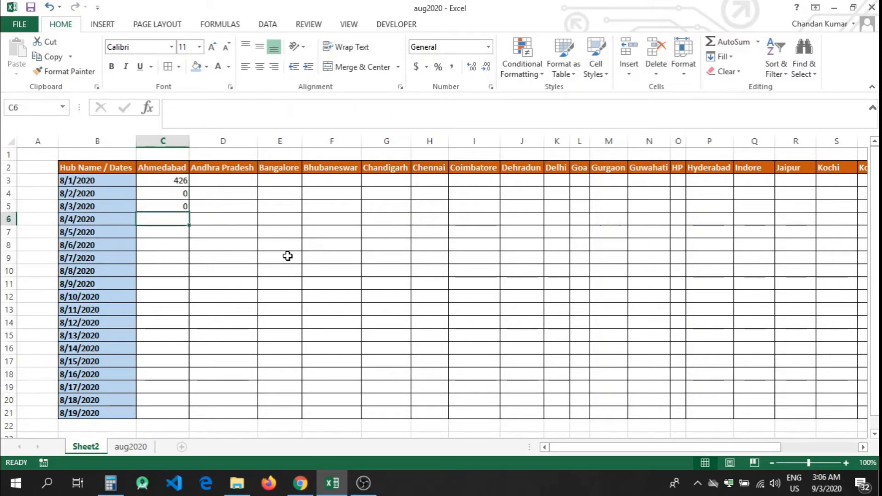
pyautogui.press('Up')
pyautogui.press('Up')
pyautogui.press('Up')
pyautogui.press('Down')
pyautogui.press('Down')
pyautogui.press('Down')
pyautogui.press('Down')
pyautogui.press('Up')
pyautogui.press('Up')
pyautogui.press('Up')
pyautogui.press('Up')
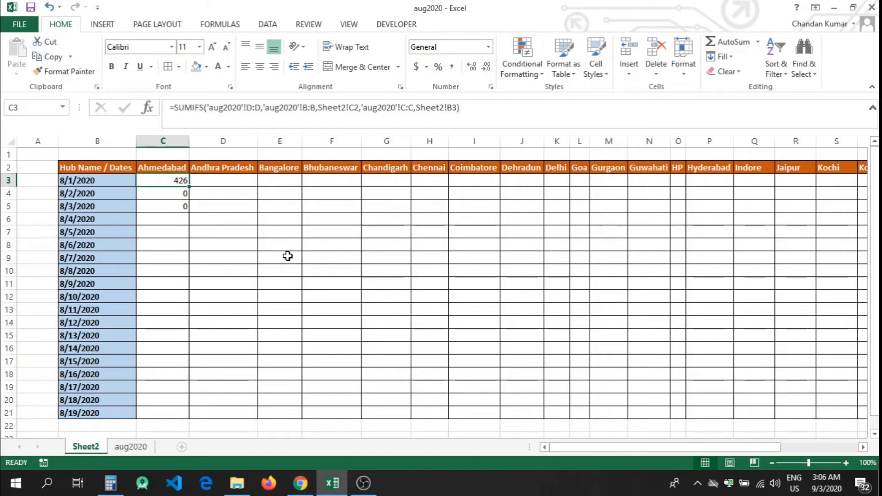
# - Recheck the formulas in C3, C4 and C5, examining the header and date cell references used in each row
pyautogui.press('Down')
pyautogui.press('Down')
pyautogui.press('Up')
pyautogui.press('Up')
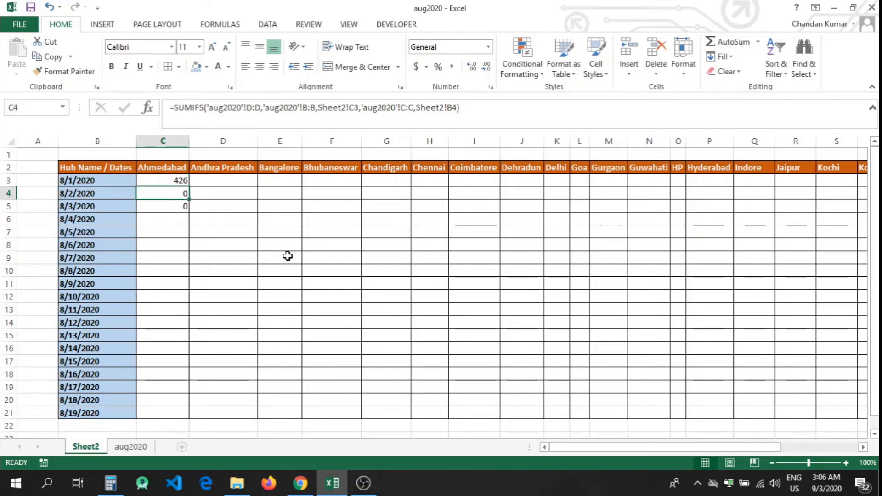
pyautogui.press('Down')
pyautogui.press('Down')
pyautogui.press('Up')
pyautogui.press('Up')
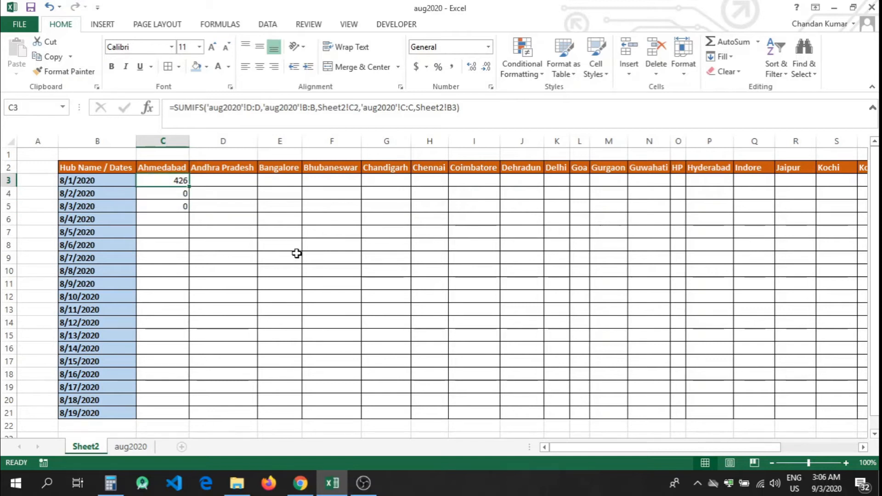
# - Lock the row of the hub-name criterion in the C3 formula by changing it to Sheet2!C$2
pyautogui.click(355, 107)
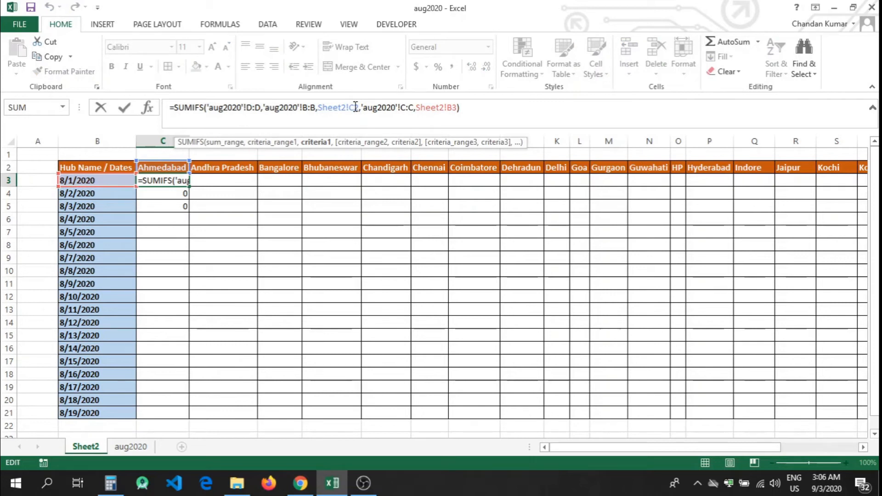
pyautogui.click(355, 107)
pyautogui.write('$')
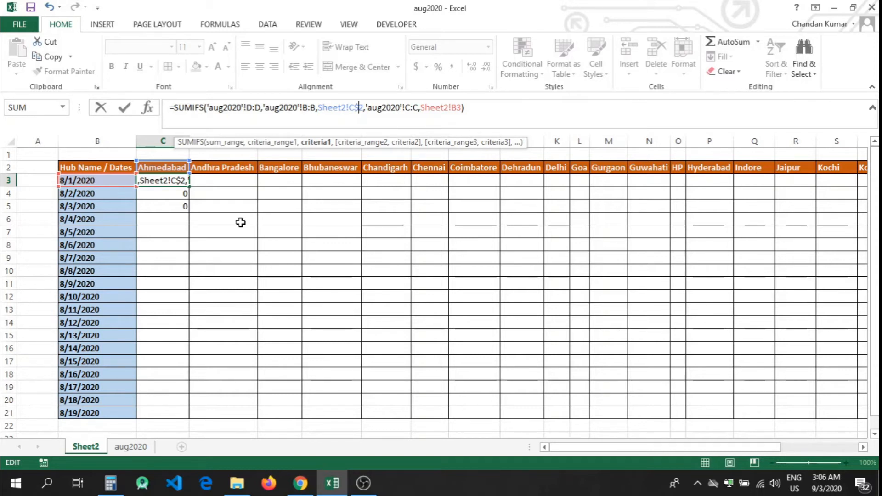
pyautogui.hotkey('ctrl', 'Return')
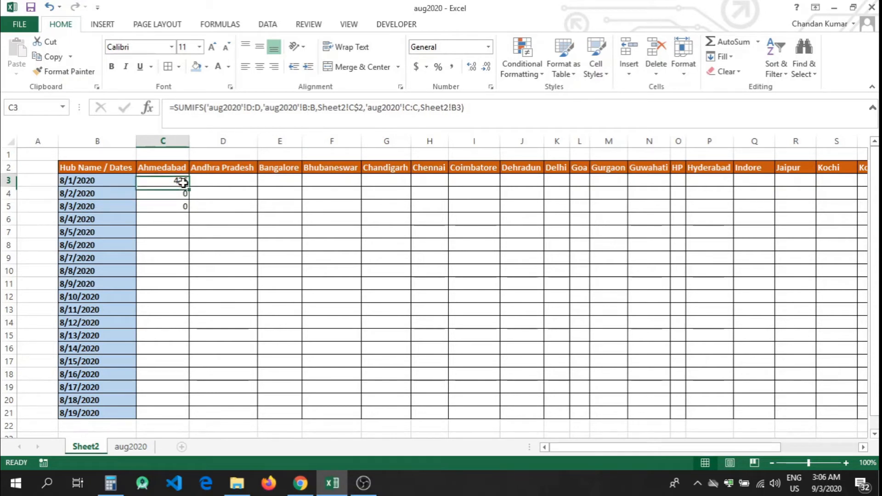
# - Refill the corrected SUMIFS formula from C3 down through C5 and check the formula in C4
pyautogui.moveTo(189, 189); pyautogui.dragTo(189, 210)
pyautogui.click(178, 180)
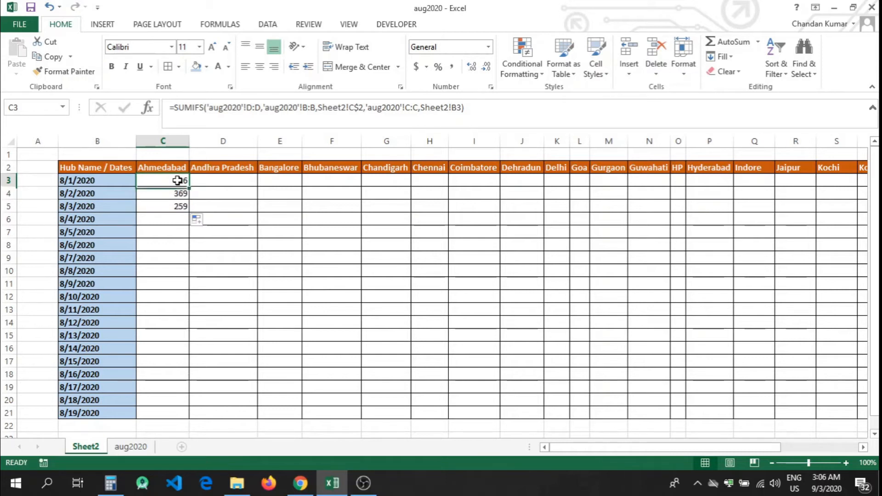
pyautogui.press('Down')
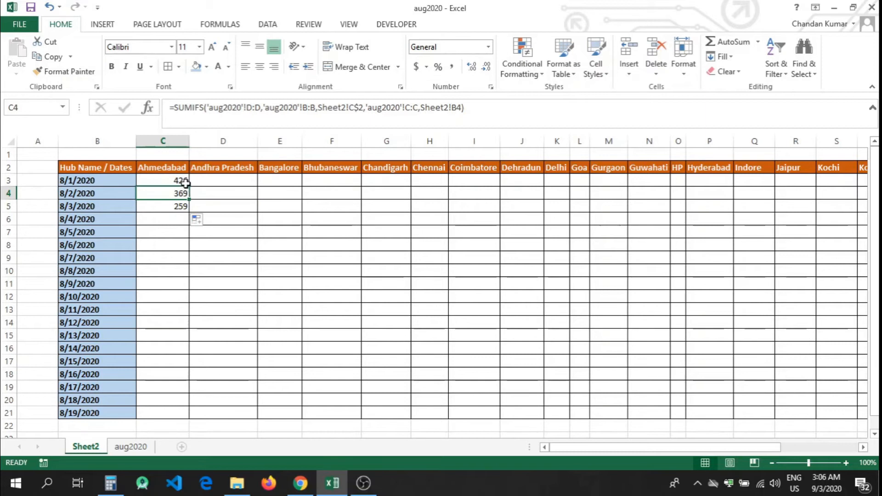
# - Extend the SUMIFS formula from C5 down through C21 to cover all remaining dates in the Ahmedabad column
pyautogui.moveTo(181, 179); pyautogui.dragTo(177, 346)
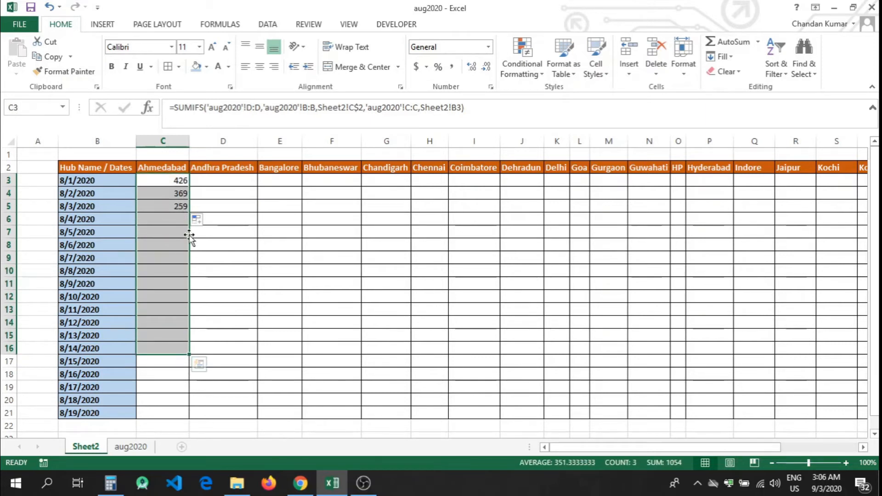
pyautogui.click(182, 206)
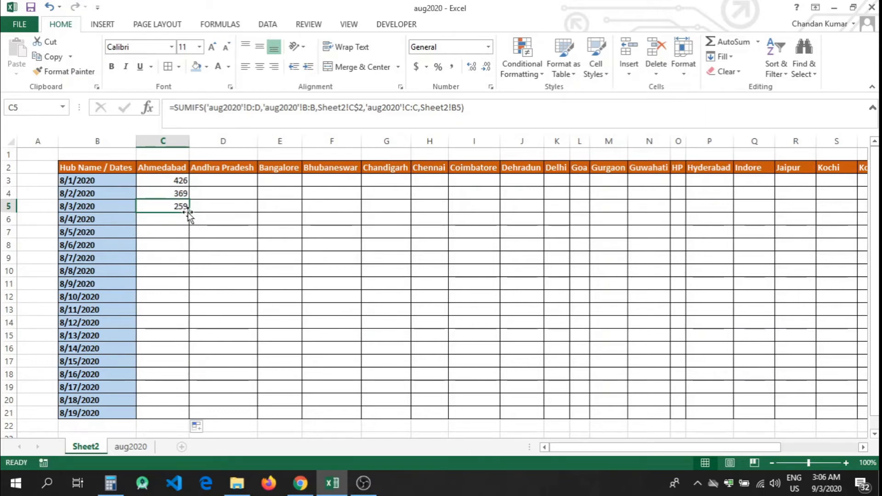
pyautogui.doubleClick(189, 213)
pyautogui.scroll(-1, 177, 321)
pyautogui.scroll(1, 172, 345)
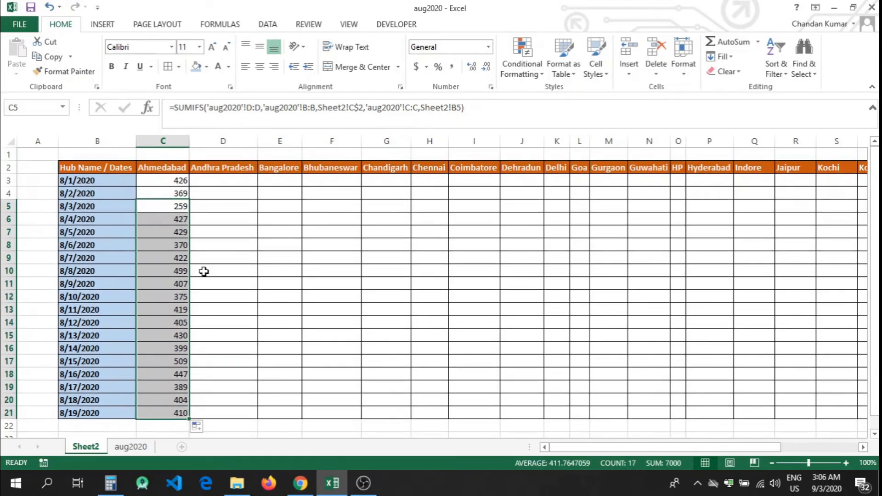
# - Try filling the C3 formula across row 3 through F3 in the Bhubaneswar column
pyautogui.click(178, 183)
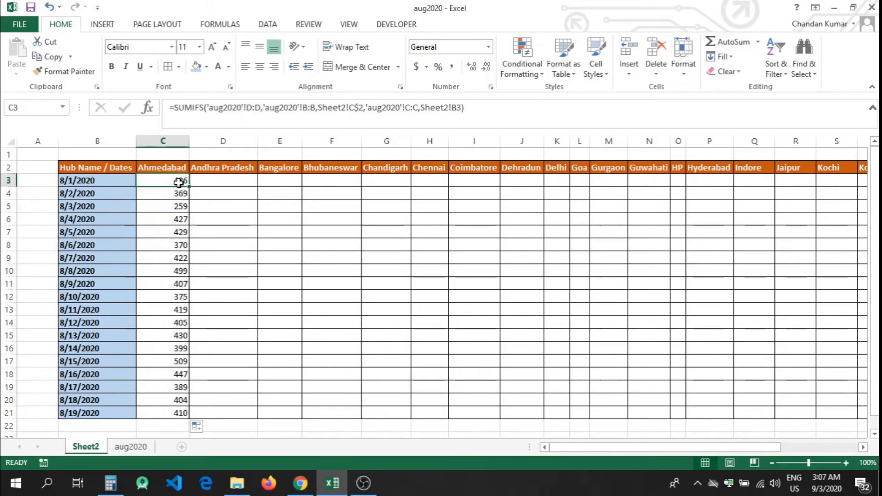
pyautogui.moveTo(190, 187); pyautogui.dragTo(355, 190)
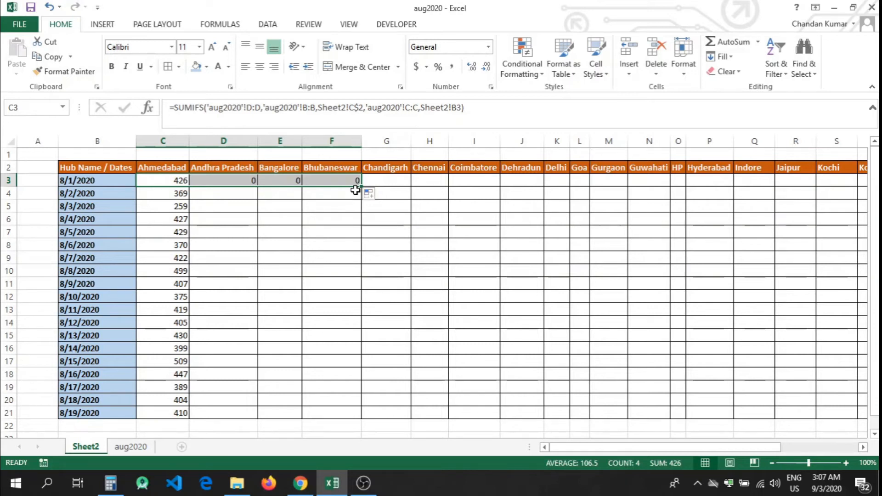
# - Compare the formulas in C3 and D3, examining the sum range, criteria ranges and date reference in each
pyautogui.click(176, 181)
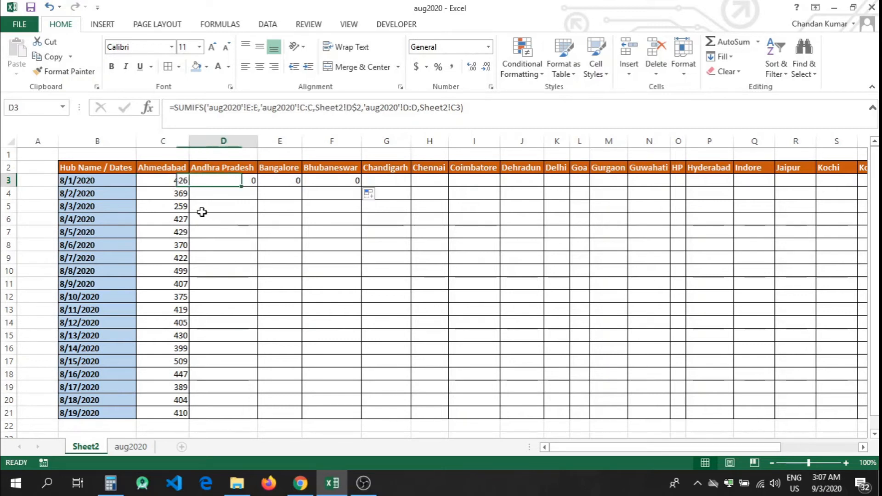
pyautogui.press('Right')
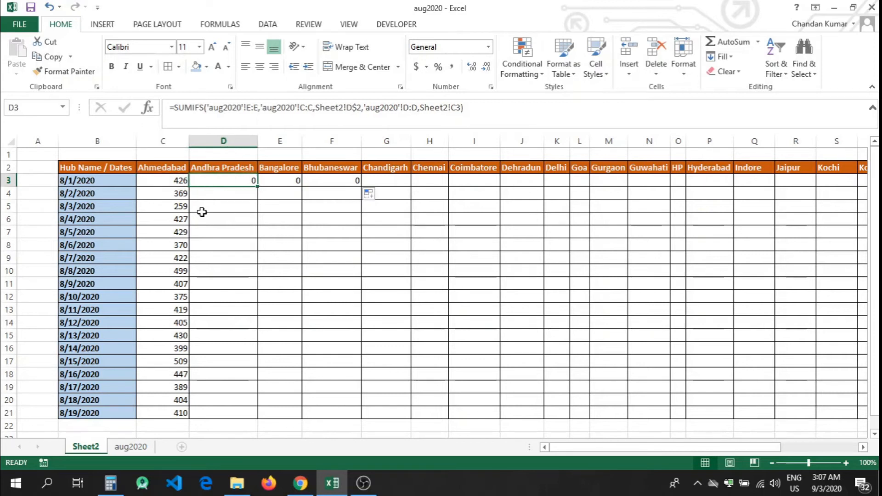
pyautogui.press('Left')
pyautogui.press('Right')
pyautogui.press('Left')
pyautogui.press('Right')
pyautogui.press('Left')
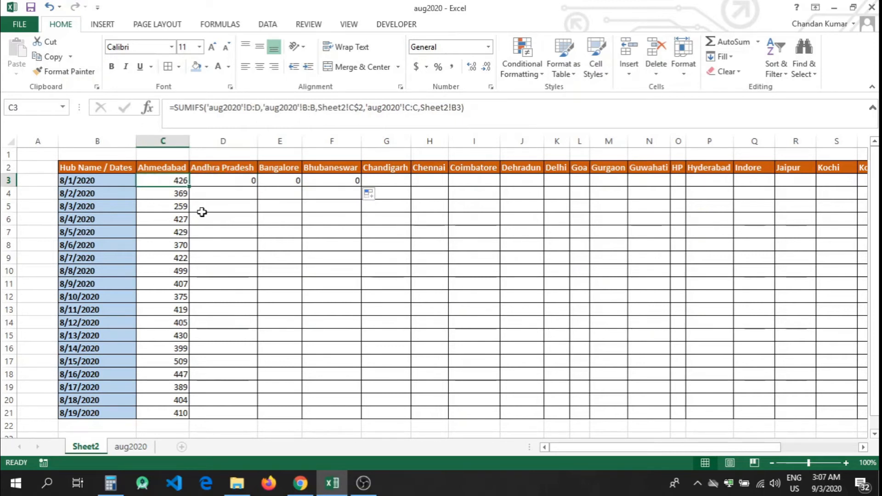
pyautogui.press('Right')
pyautogui.press('Left')
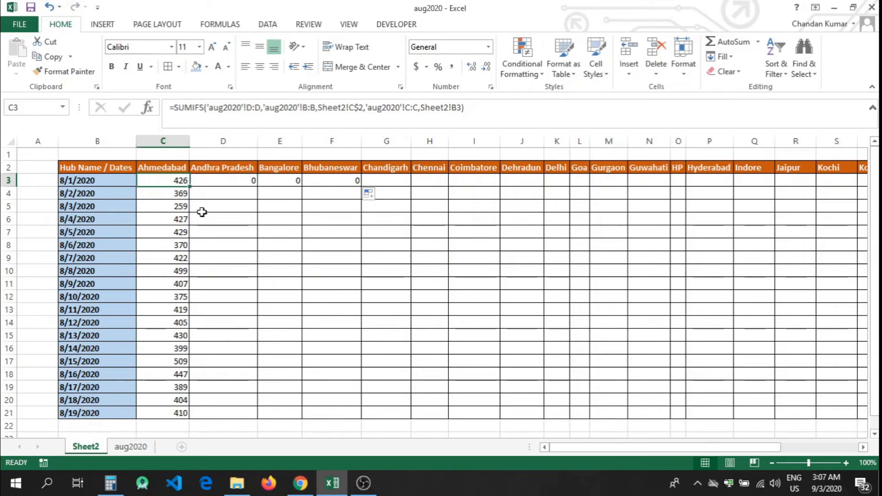
pyautogui.press('Right')
pyautogui.press('Left')
pyautogui.press('Right')
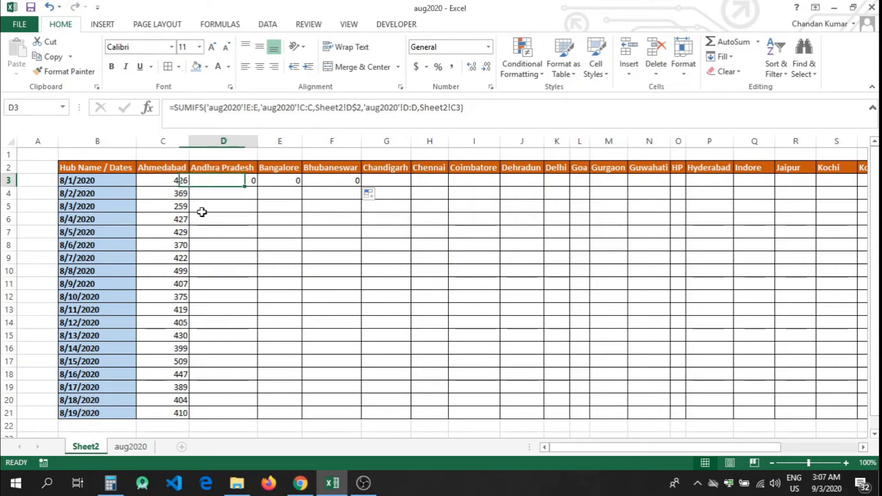
pyautogui.press('Left')
pyautogui.press('Right')
pyautogui.press('Left')
pyautogui.press('Right')
pyautogui.press('Left')
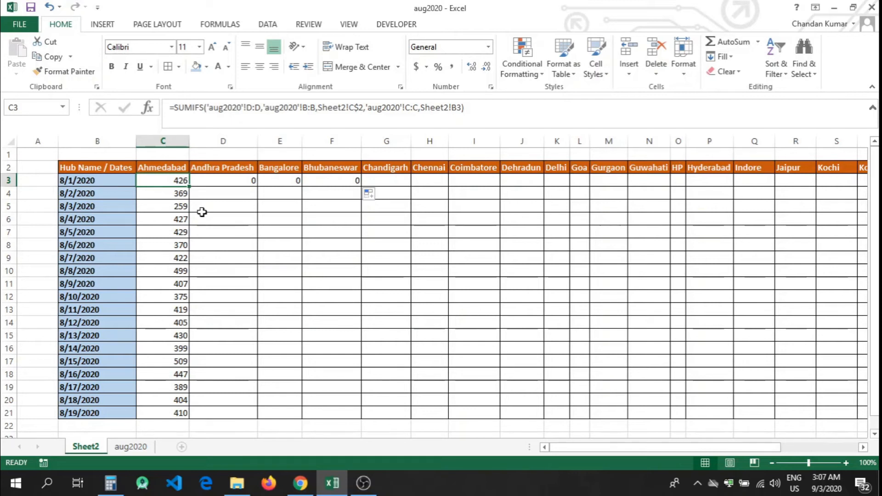
pyautogui.press('Right')
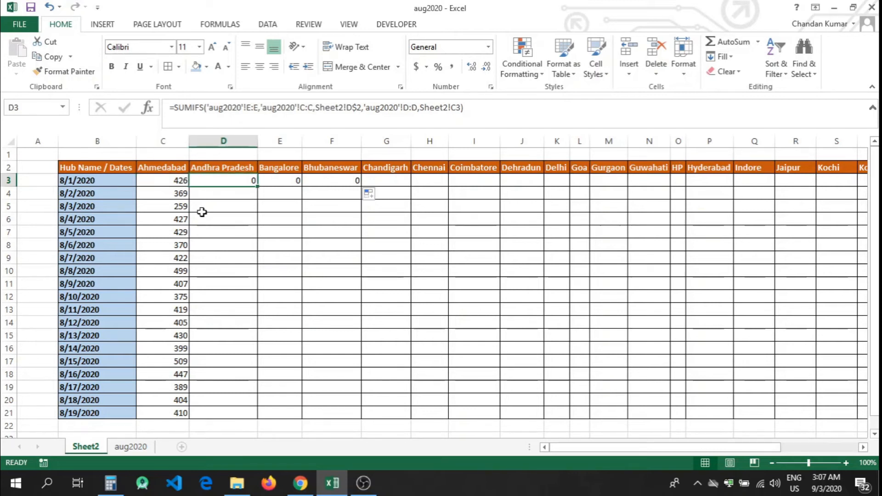
pyautogui.press('Left')
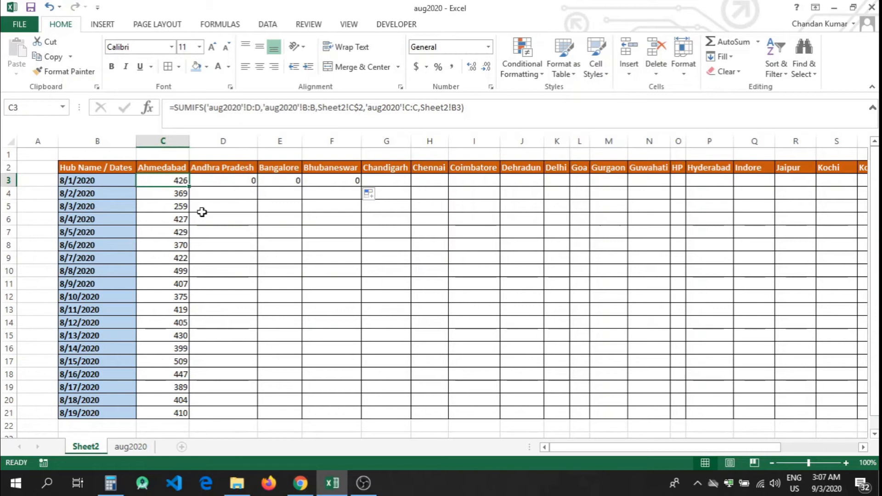
# - Make the sum range in the C3 formula absolute as 'aug2020'!$D:$D
pyautogui.click(246, 107)
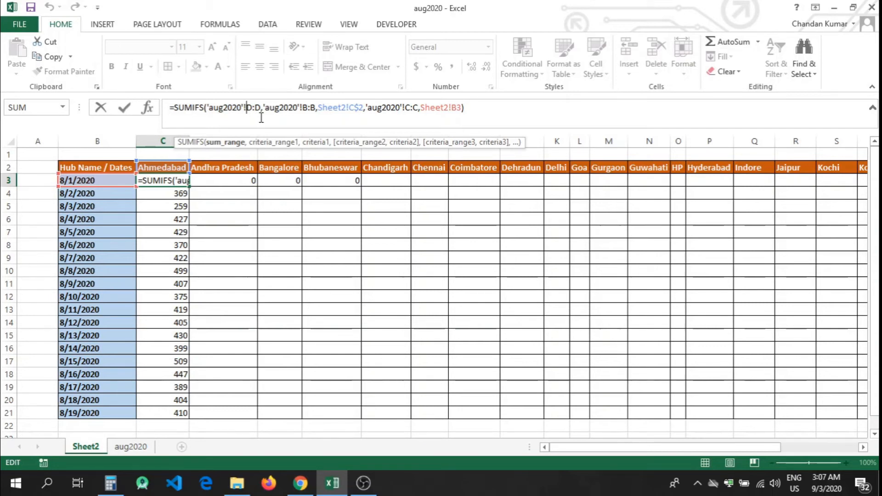
pyautogui.write('$')
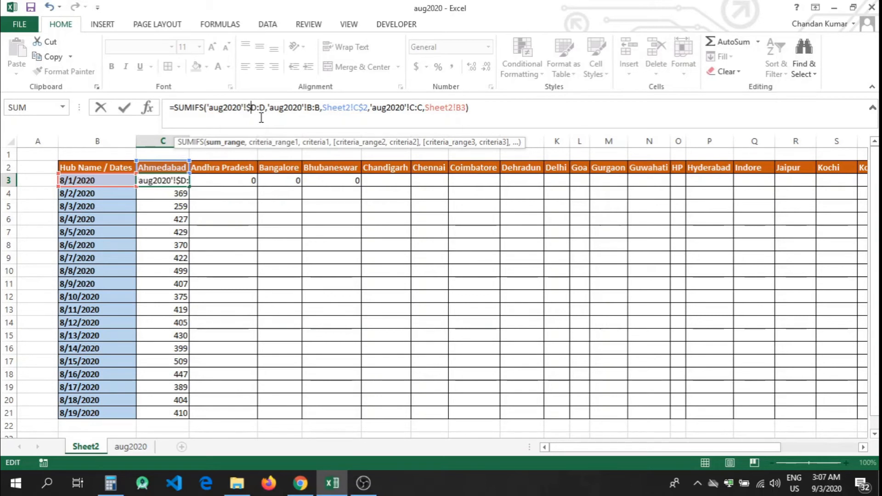
pyautogui.click(260, 110)
pyautogui.write('$')
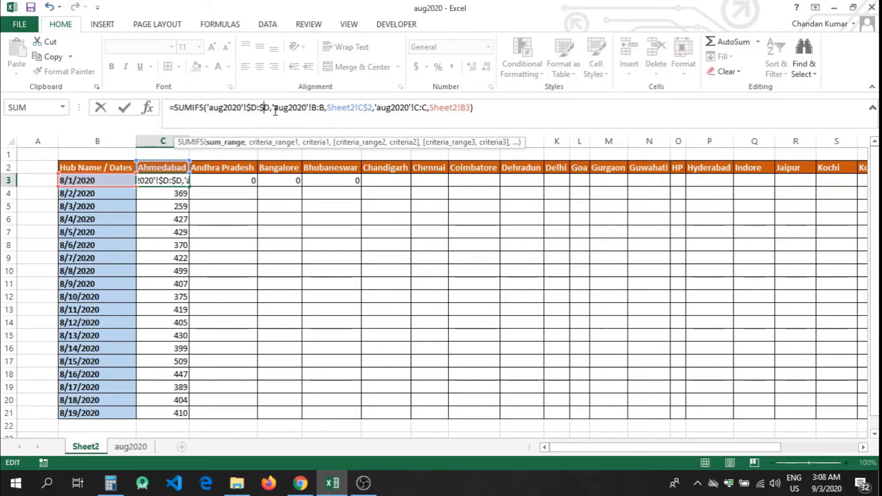
# - Make the hub-name criteria range in the C3 formula absolute as 'aug2020'!$B:$B
pyautogui.click(313, 109)
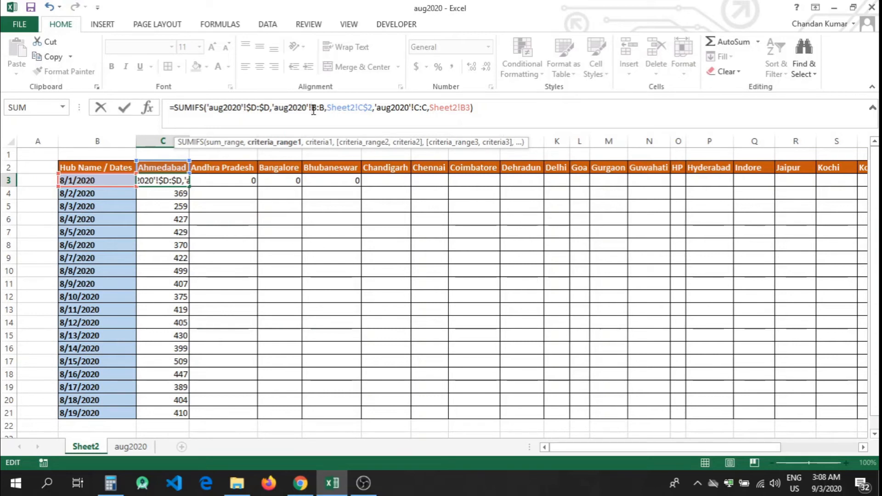
pyautogui.write('$')
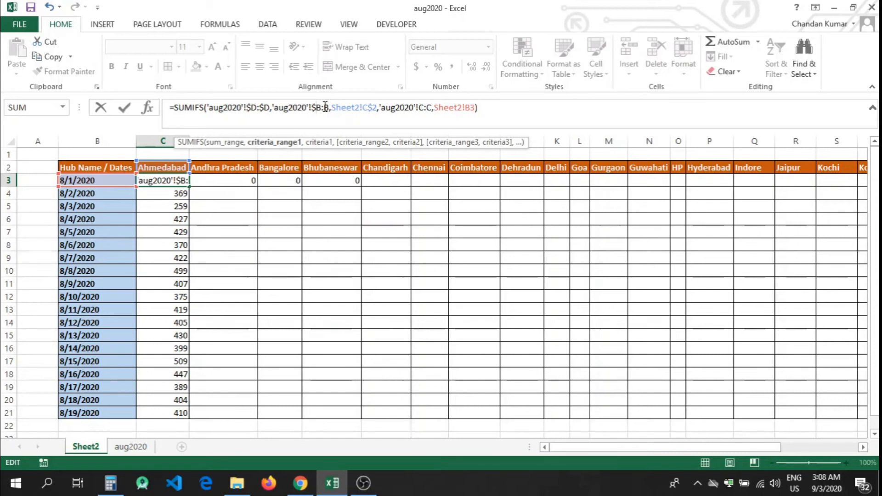
pyautogui.write('$')
pyautogui.press('BackSpace')
pyautogui.write('$')
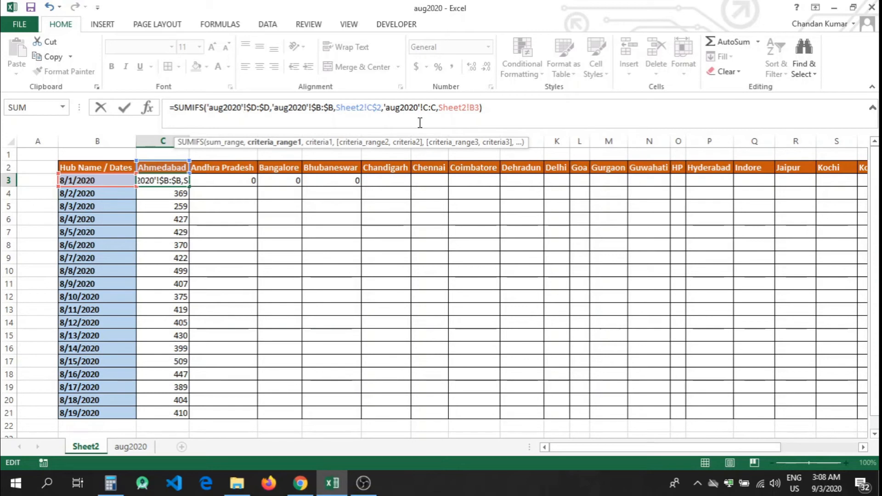
# - Make the delivery-date criteria range absolute as 'aug2020'!$C:$C and commit the C3 formula
pyautogui.click(423, 108)
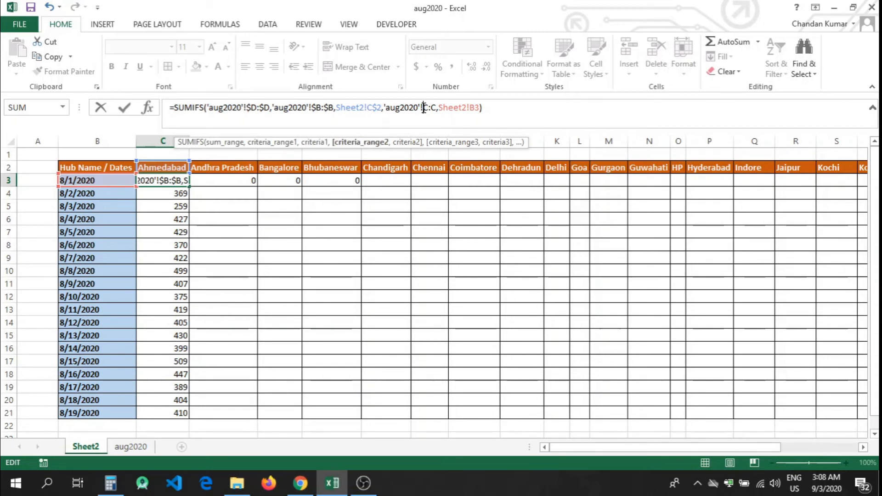
pyautogui.write('$')
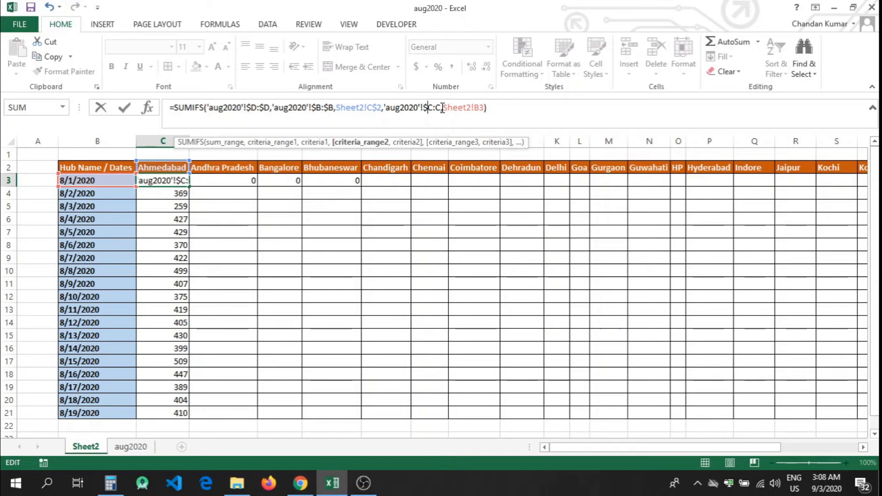
pyautogui.click(436, 107)
pyautogui.write('$')
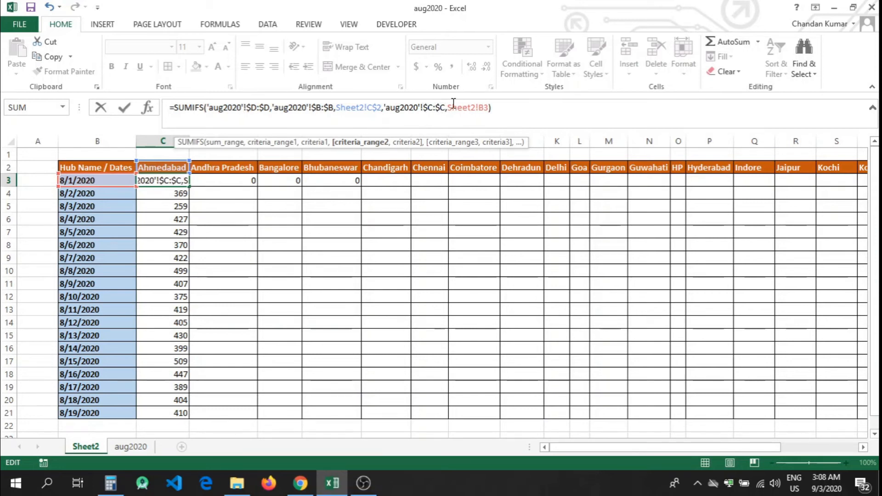
pyautogui.click(505, 111)
pyautogui.press('Return')
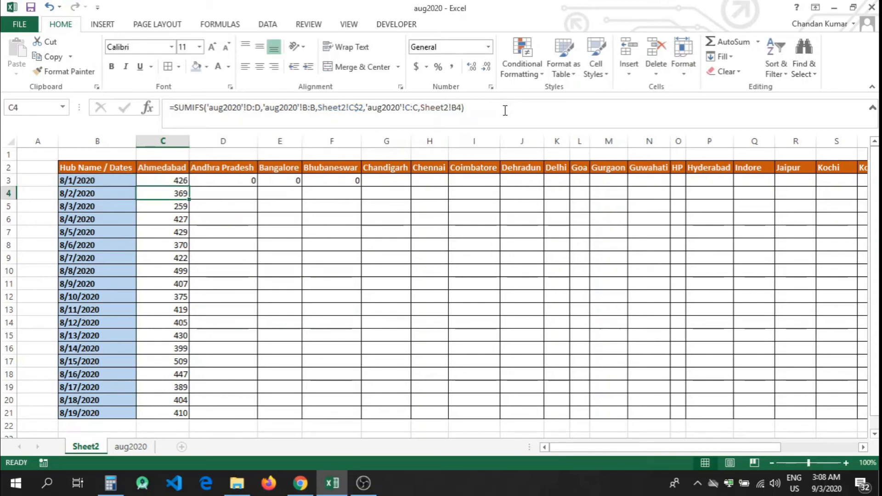
# - Fill the updated C3 formula across row 3 through G3, and compare the date reference in C3 and D3
pyautogui.click(184, 180)
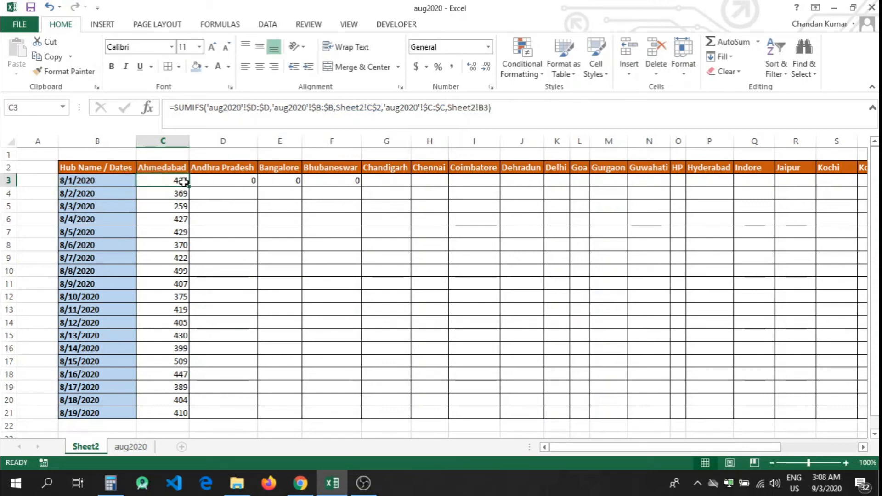
pyautogui.moveTo(189, 186); pyautogui.dragTo(412, 183)
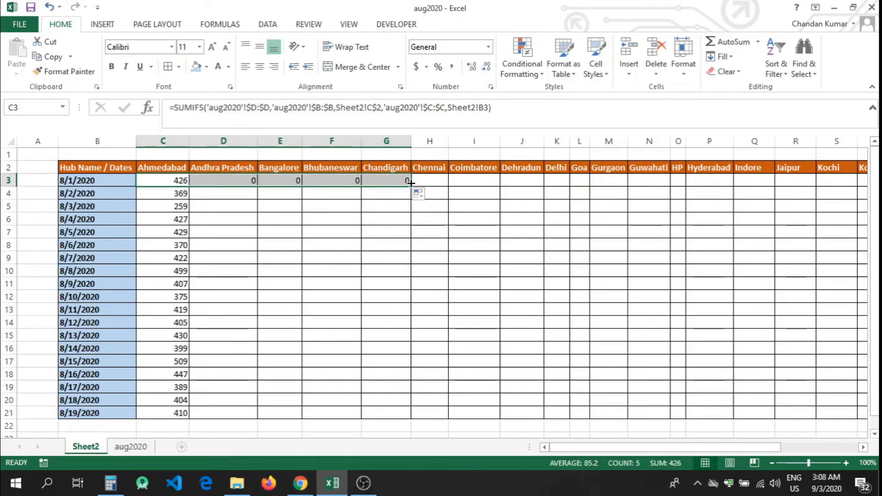
pyautogui.click(243, 181)
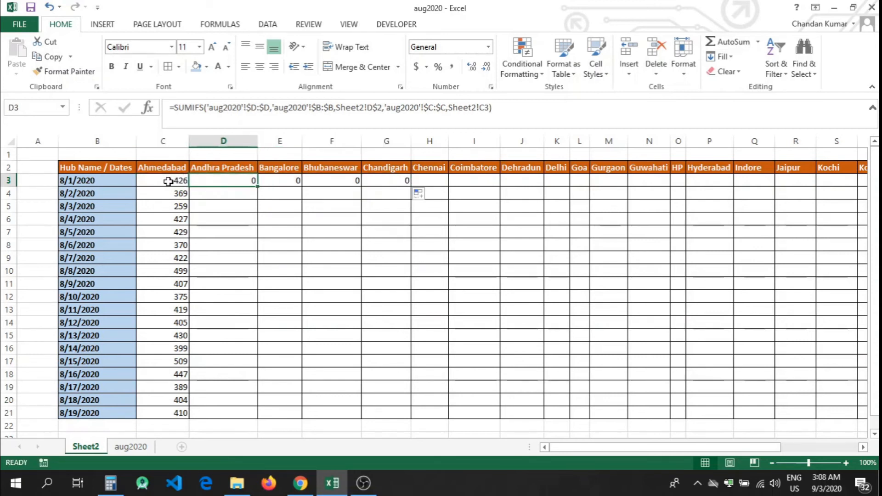
pyautogui.click(169, 181)
pyautogui.press('Right')
pyautogui.click(169, 181)
pyautogui.press('Right')
pyautogui.click(169, 181)
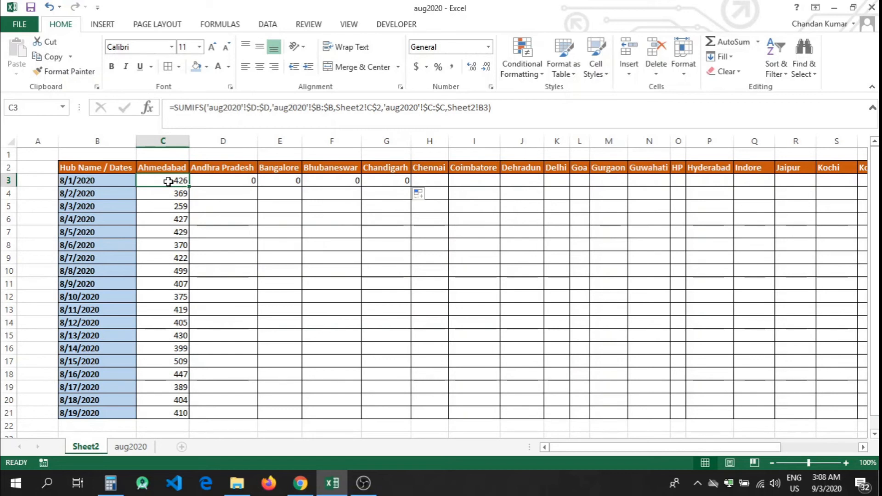
pyautogui.press('Right')
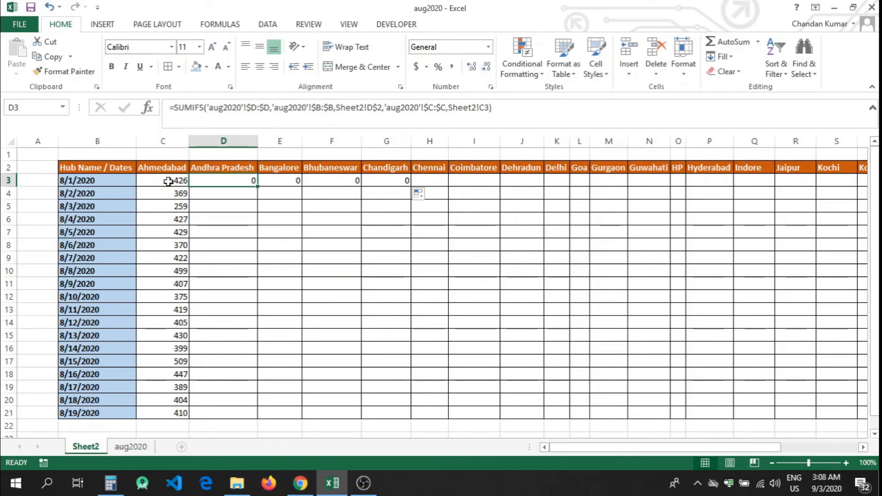
# - Compare the date criterion reference in the SUMIFS formulas of C3 through G3 with the date cell B3
pyautogui.click(169, 182)
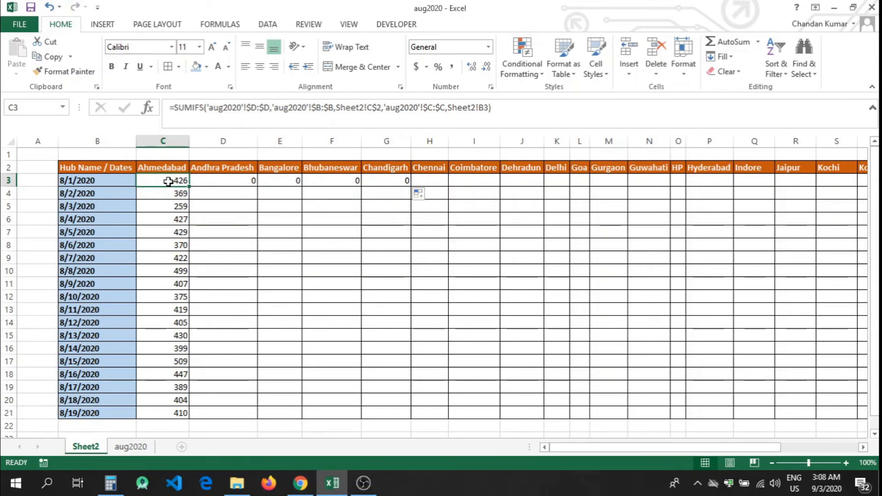
pyautogui.press('Left')
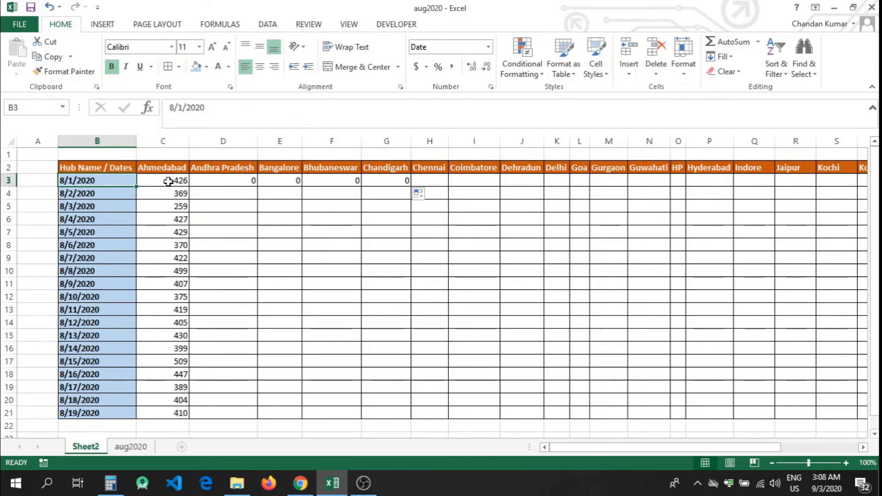
pyautogui.press('Right')
pyautogui.press('Right')
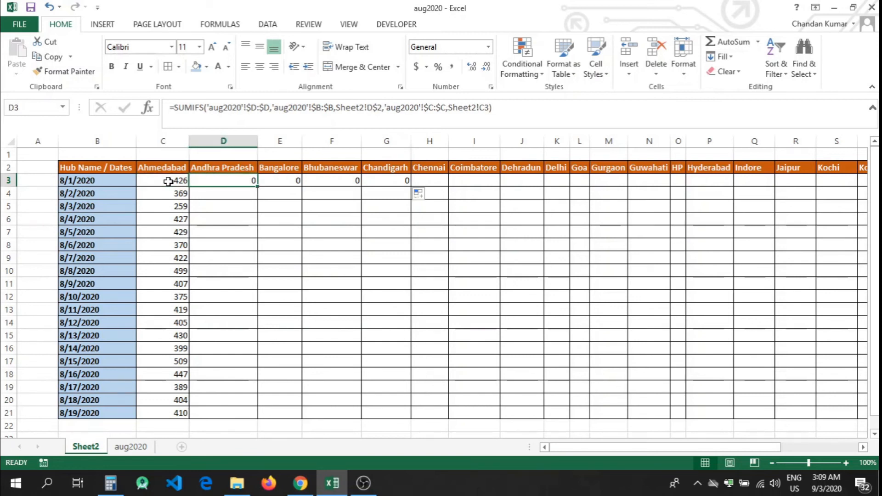
pyautogui.press('Left')
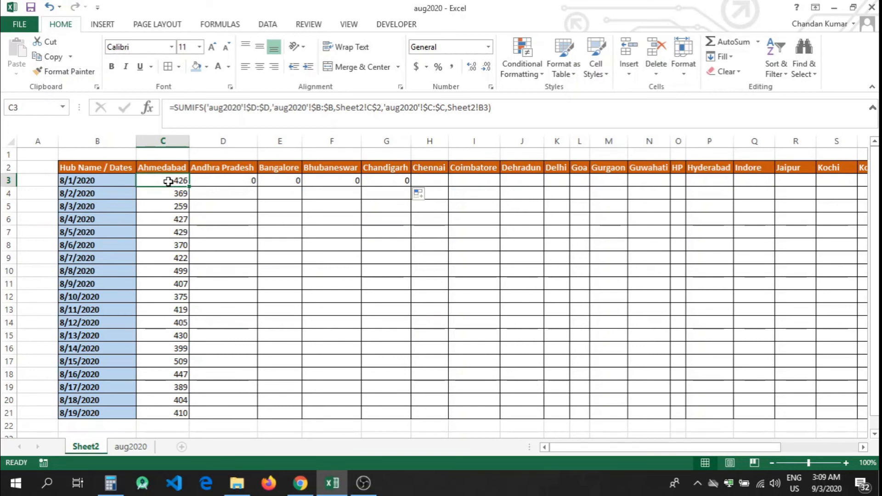
pyautogui.press('Right')
pyautogui.press('Right')
pyautogui.press('Right')
pyautogui.press('Right')
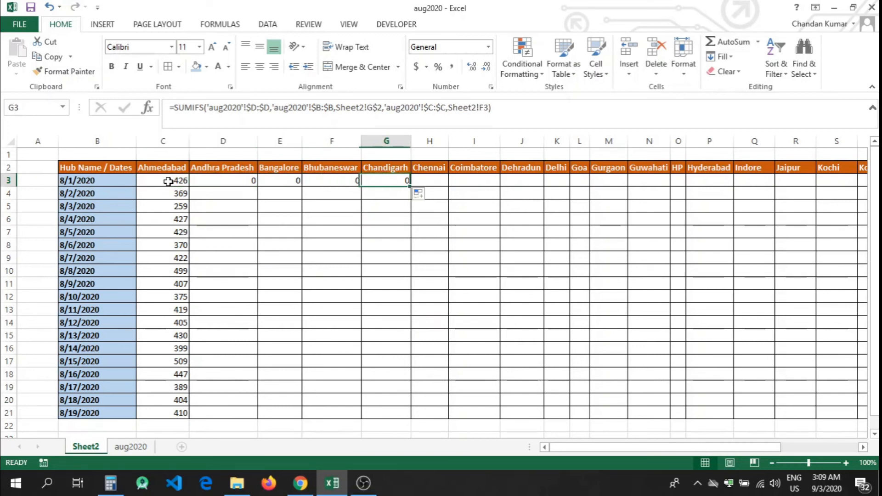
pyautogui.press('Left')
pyautogui.press('Left')
pyautogui.press('Left')
pyautogui.press('Right')
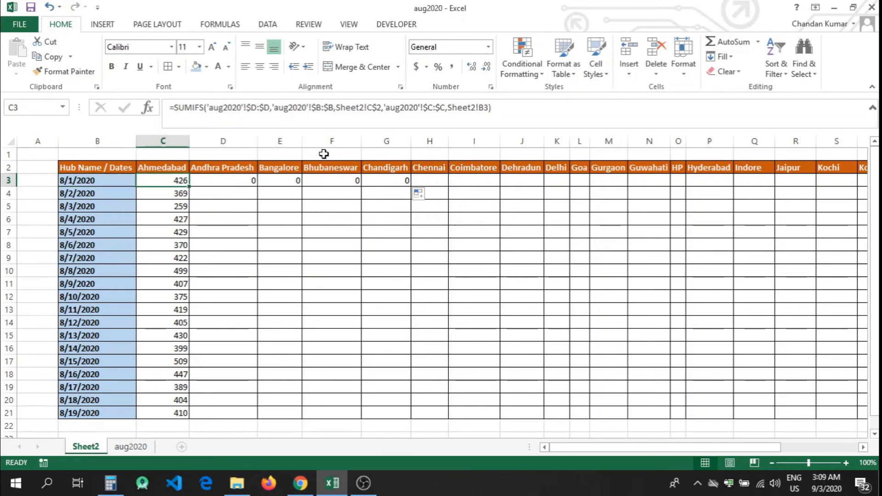
# - Lock only the column of the date criterion in the C3 formula as Sheet2!$B3 and commit it
pyautogui.click(486, 108)
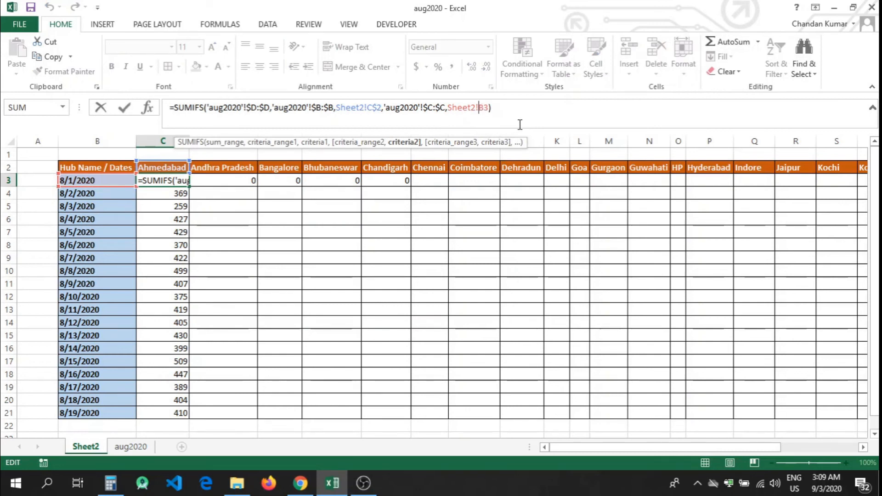
pyautogui.write('$')
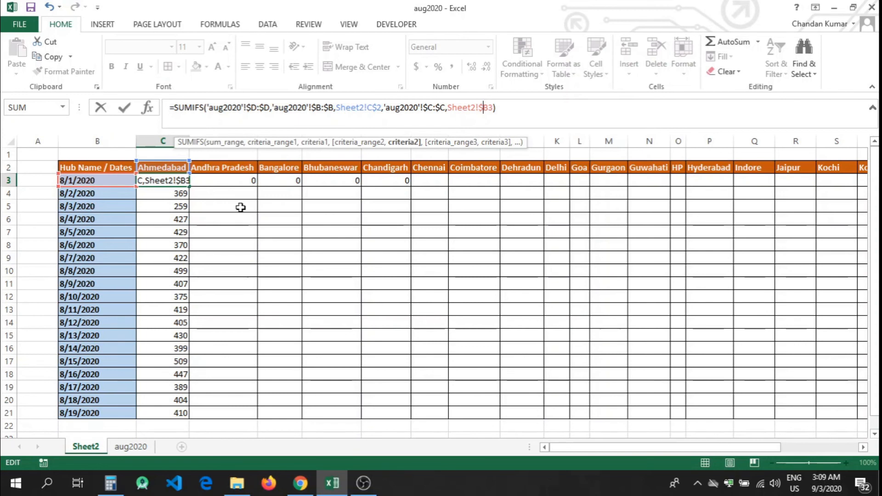
pyautogui.press('Return')
# - Fill the C3 formula across all hub columns and down to the 8/19/2020 row to complete the table
pyautogui.click(182, 181)
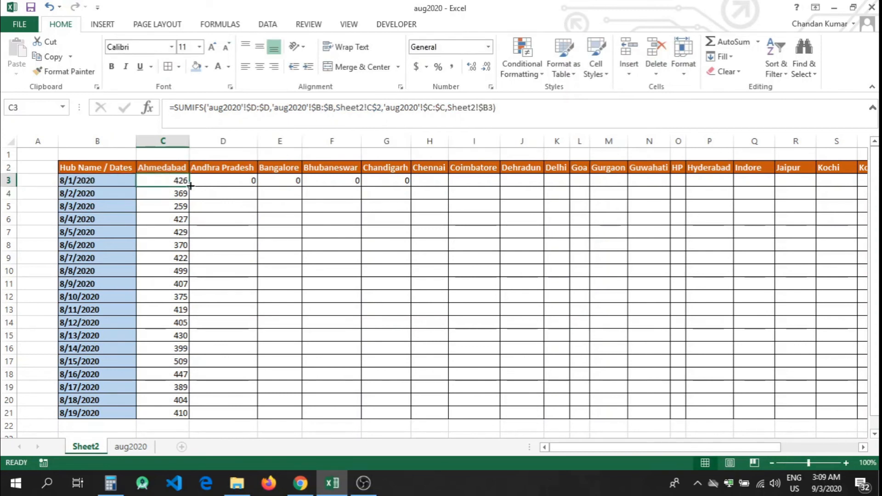
pyautogui.moveTo(190, 187); pyautogui.dragTo(799, 418)
pyautogui.hscroll(-8, 551, 312)
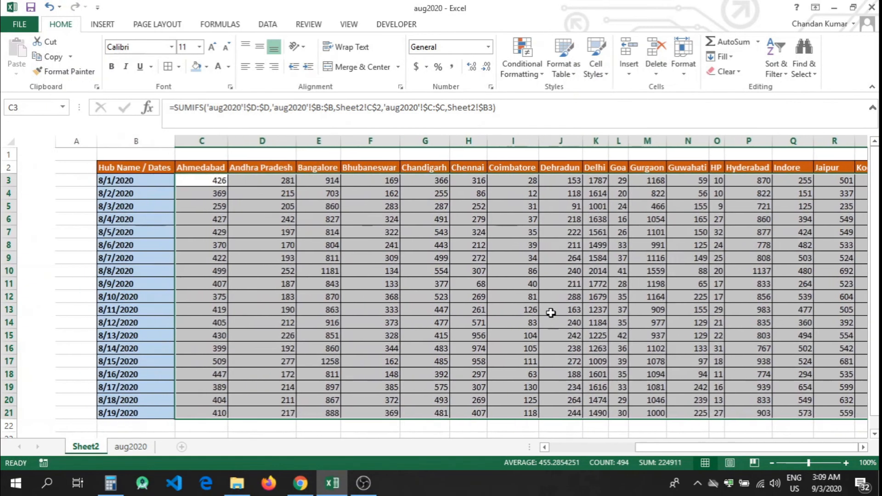